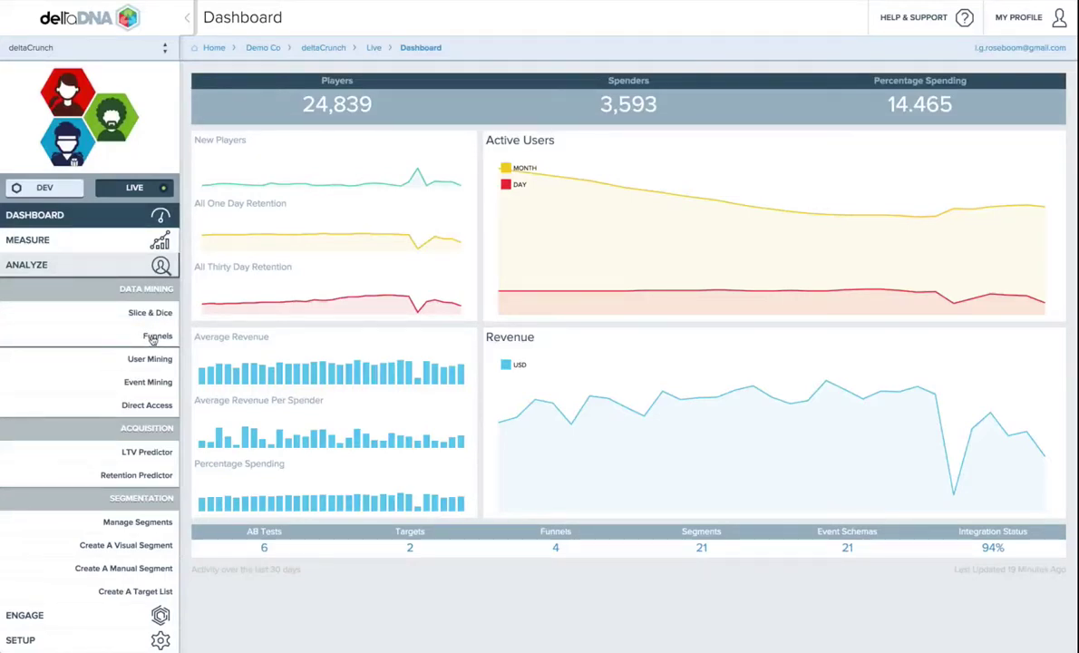
# Go to Analyze > Data Mining > Funnels to start a blank Untitled Funnel.
pyautogui.click(152, 337)
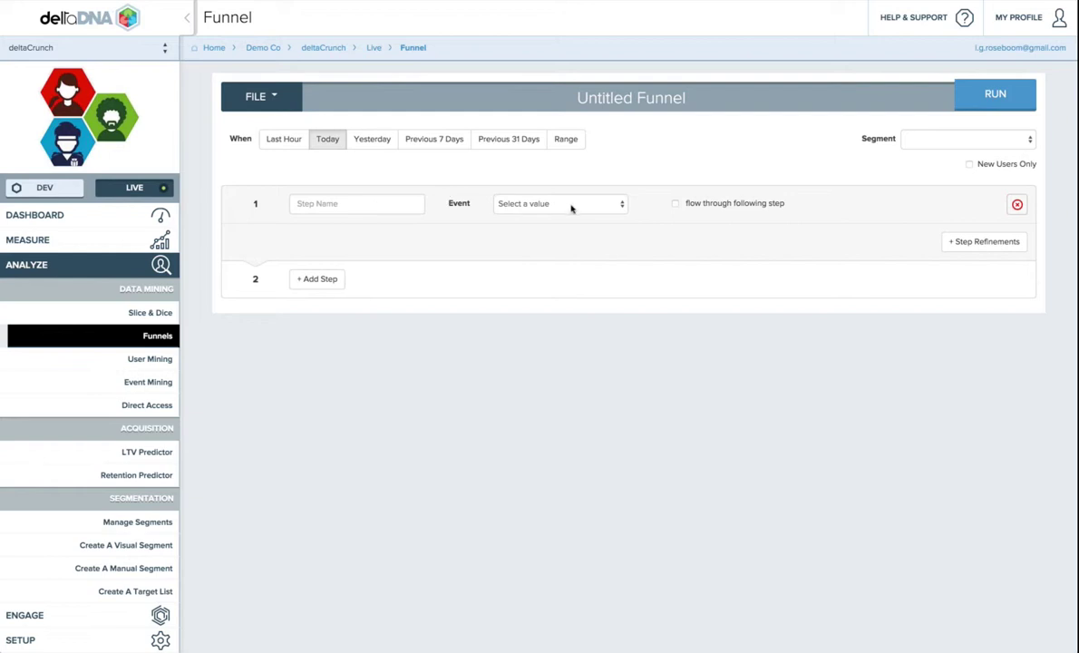
# Set the first funnel step's event to gameStarted.
pyautogui.click(391, 207)
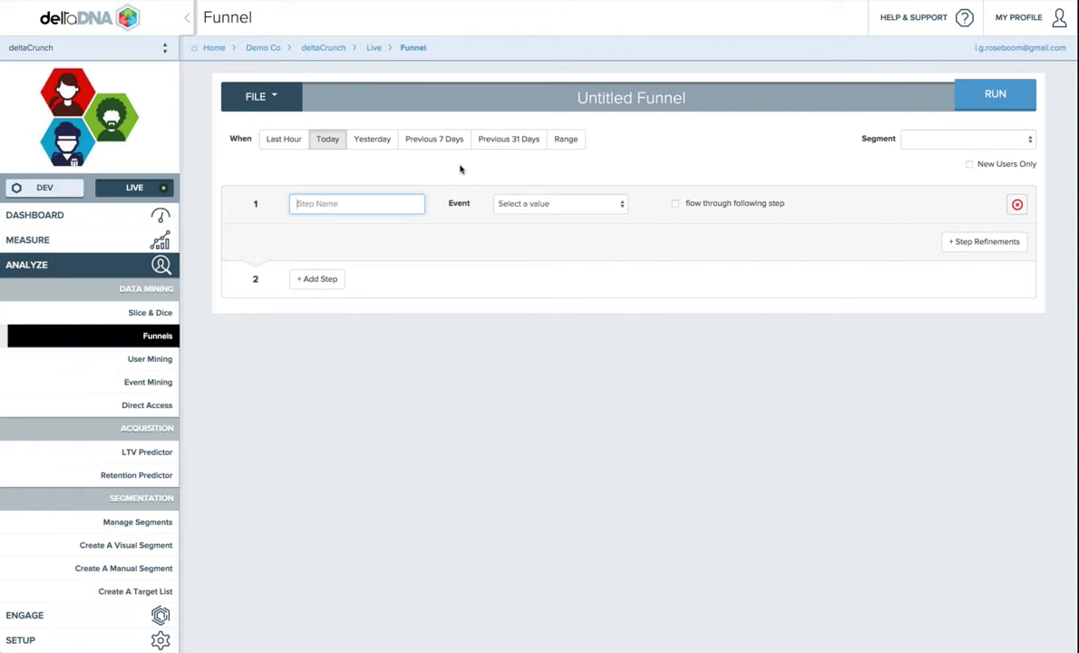
pyautogui.press('Tab')
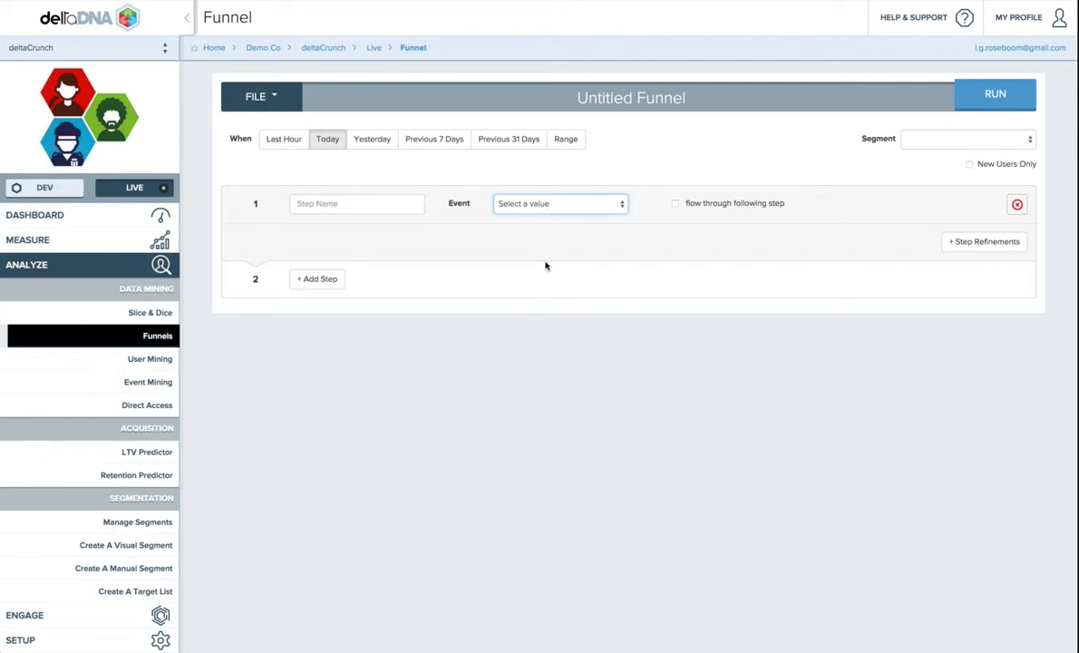
pyautogui.write('gameStarted')
pyautogui.click(375, 208)
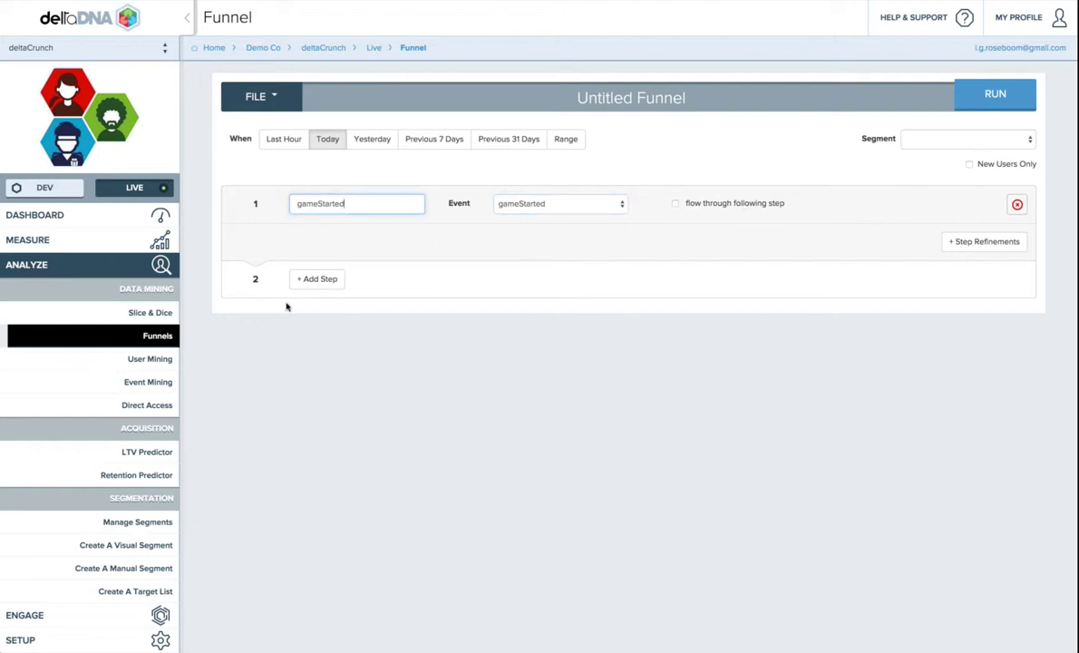
# Add a second step named missionStarted using the missionStarted event.
pyautogui.click(319, 281)
pyautogui.click(338, 280)
pyautogui.write('missionS')
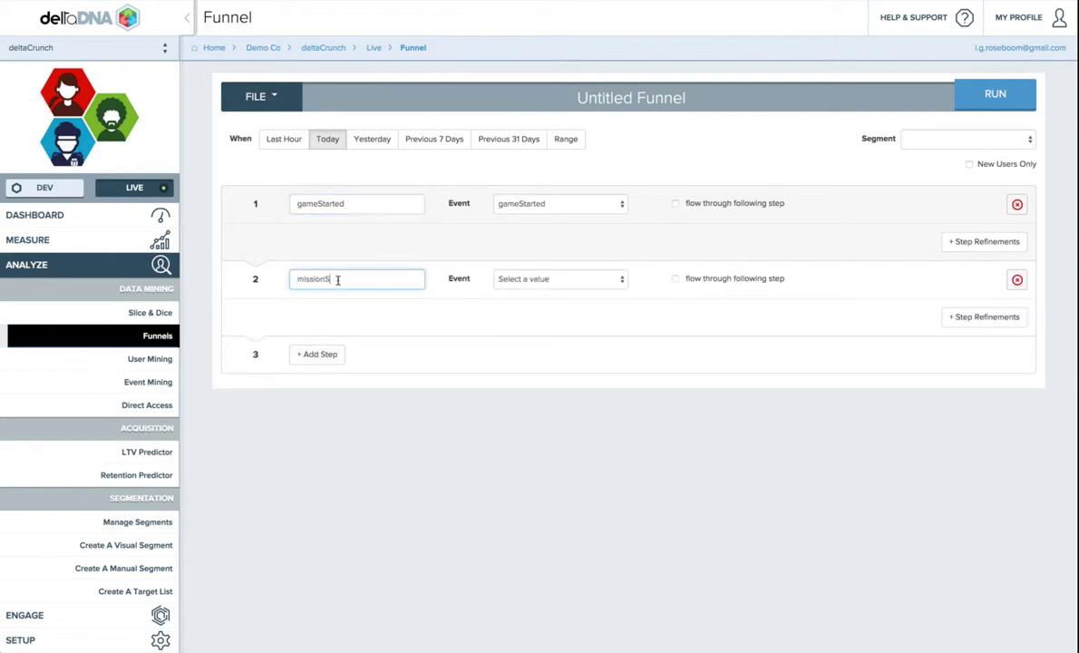
pyautogui.write('tarted')
pyautogui.click(508, 285)
pyautogui.click(518, 300)
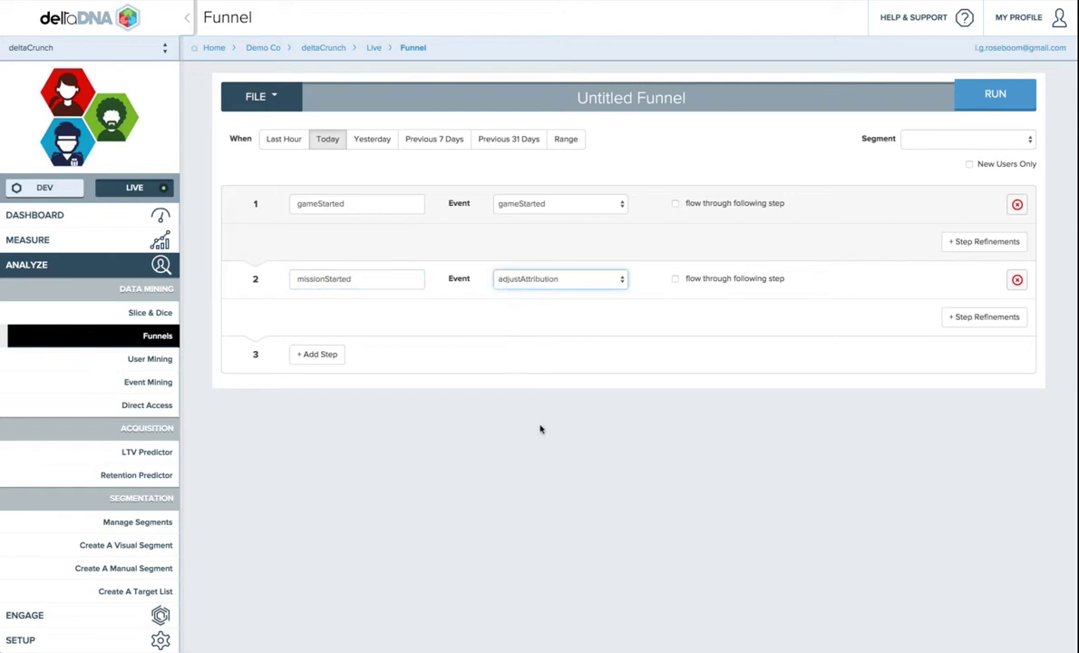
pyautogui.press('m')
# Refine the second step to missionID Equal to 1.
pyautogui.click(988, 318)
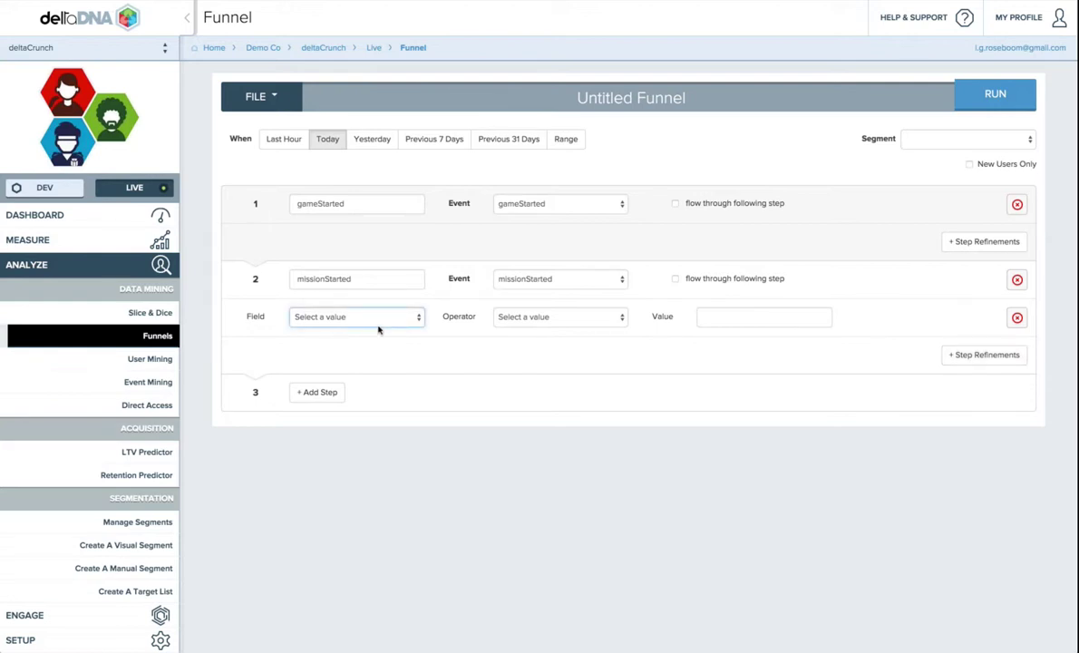
pyautogui.click(345, 425)
pyautogui.click(539, 318)
pyautogui.click(535, 329)
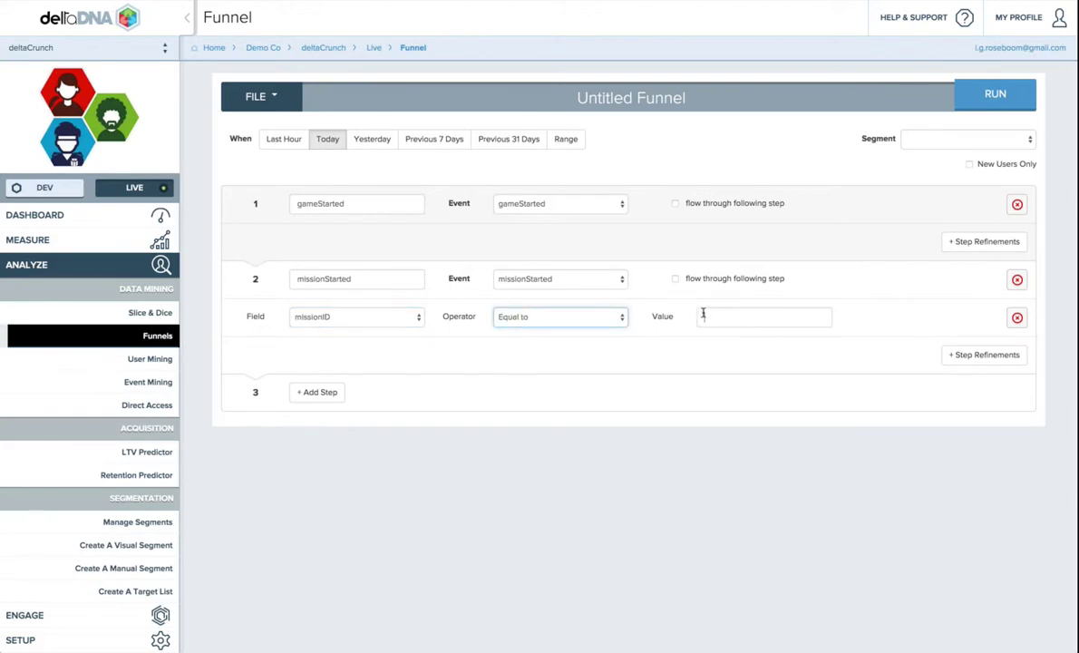
pyautogui.click(703, 315)
pyautogui.write('1')
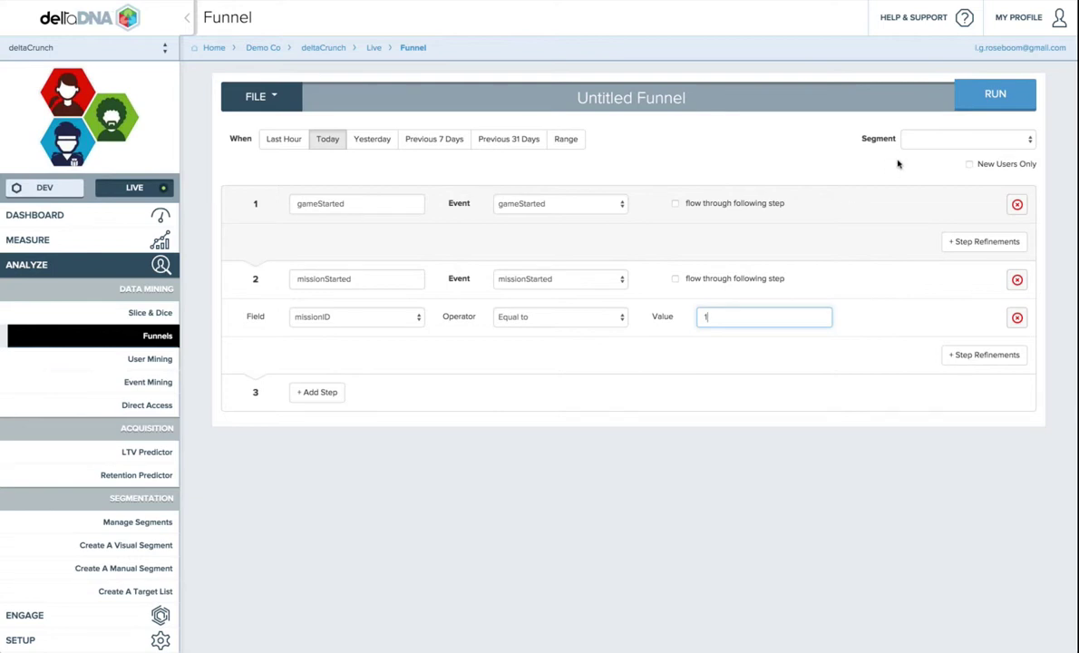
# Run the funnel, then rerun it with New Users Only, giving 266 users at both steps.
pyautogui.click(978, 105)
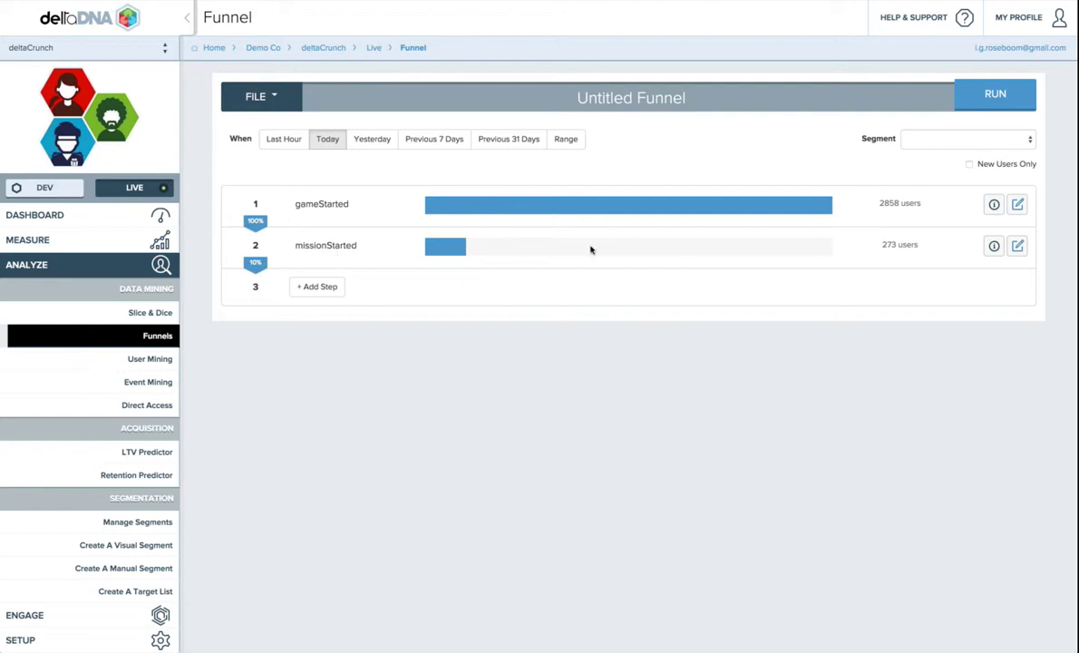
pyautogui.click(970, 166)
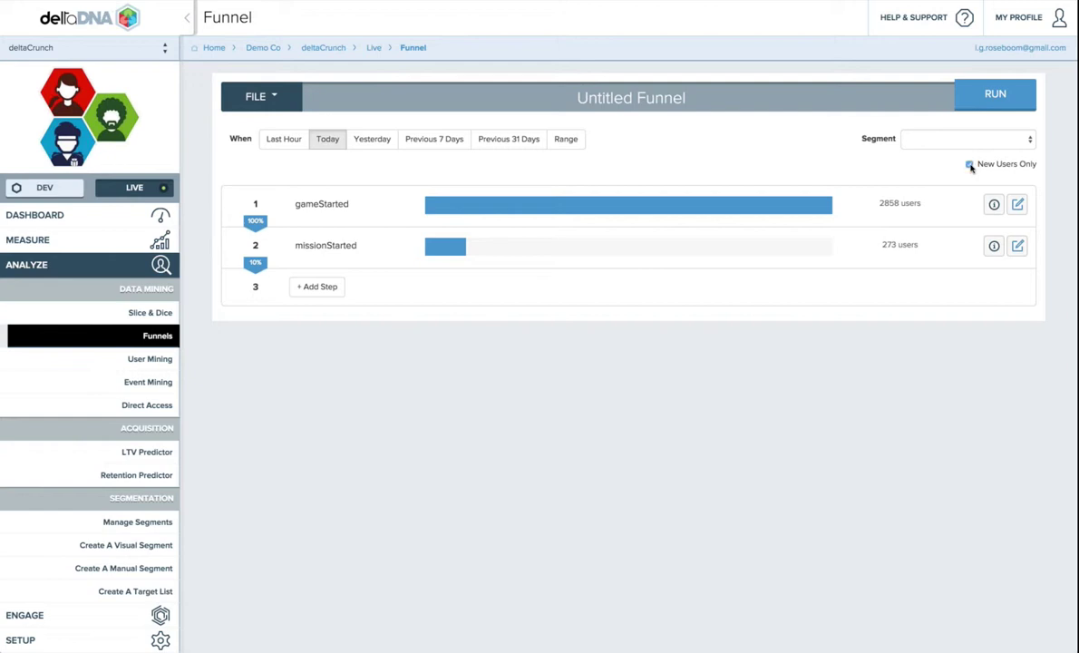
pyautogui.click(992, 94)
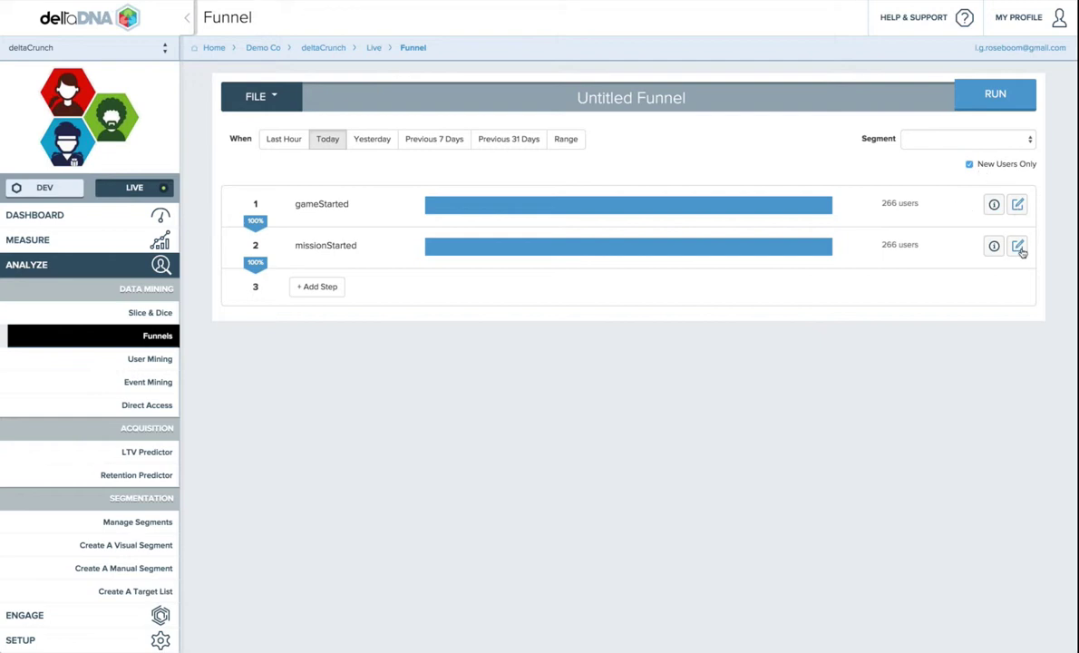
# Change step 2's missionID refinement from 1 to 2 and rerun, giving 218 users (82%).
pyautogui.click(1018, 248)
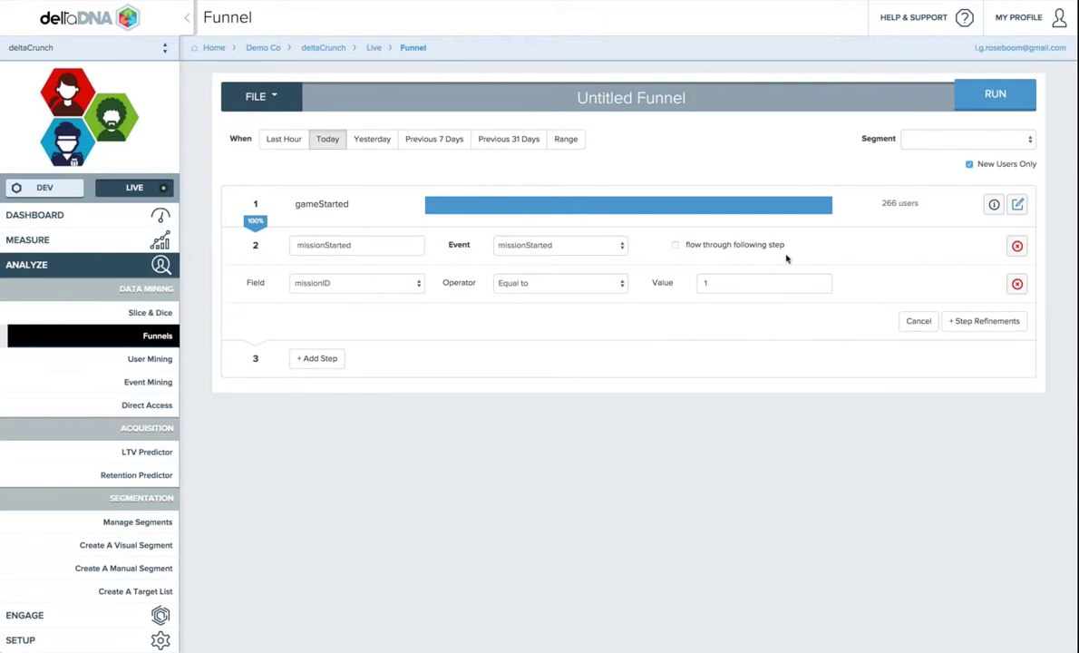
pyautogui.click(729, 288)
pyautogui.press('BackSpace')
pyautogui.write('2')
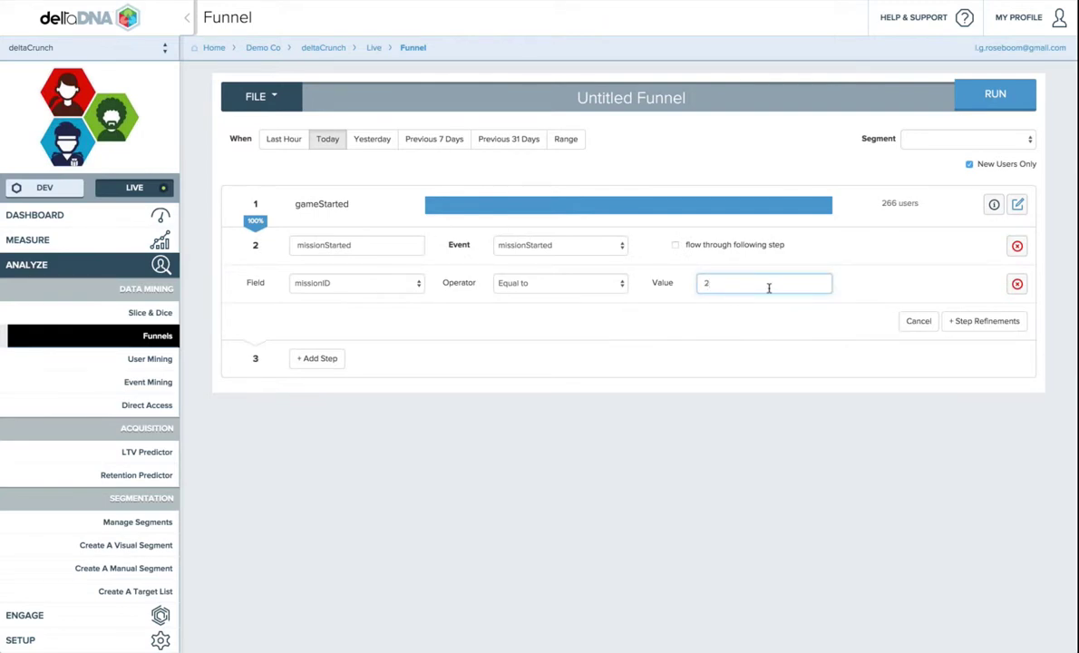
pyautogui.click(984, 98)
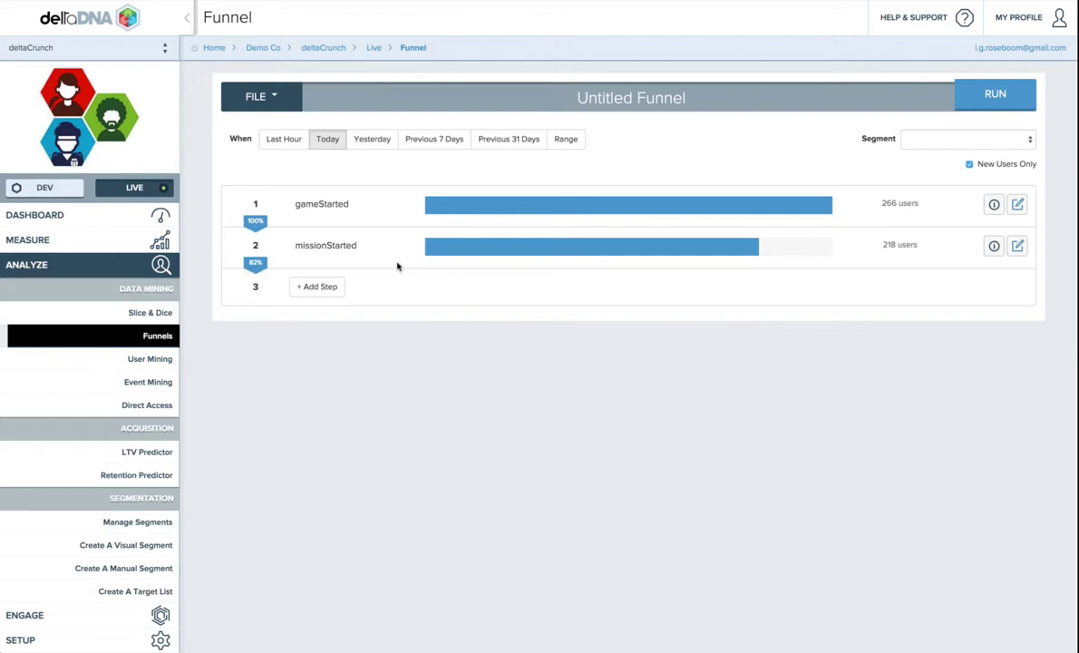
# Add a third step named 'mission 3' using the missionStarted event.
pyautogui.click(317, 287)
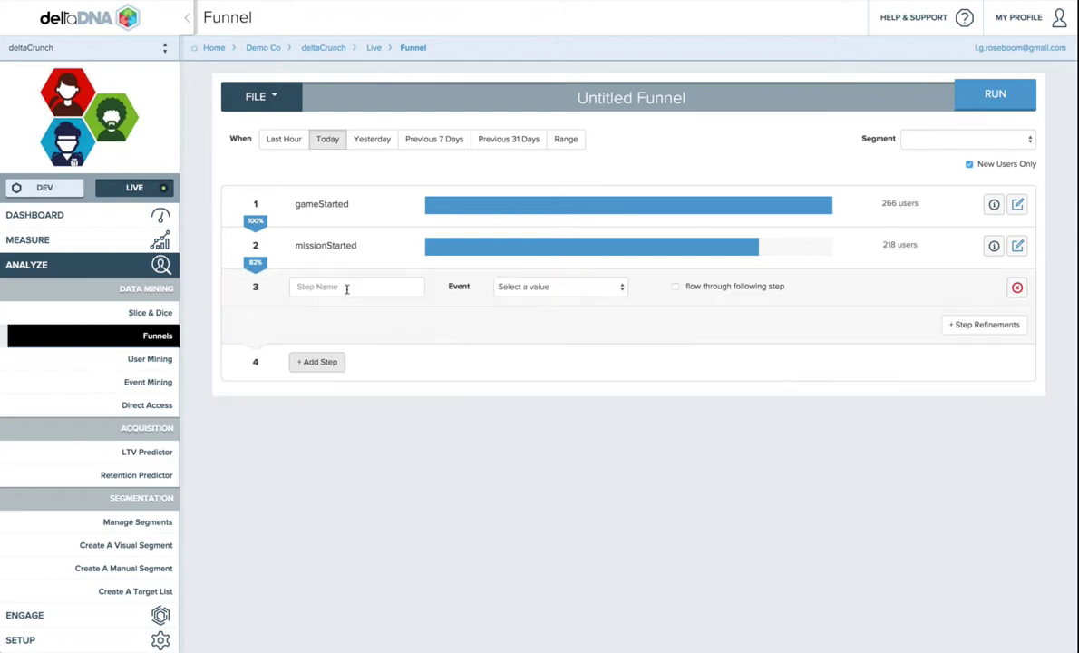
pyautogui.write('mi')
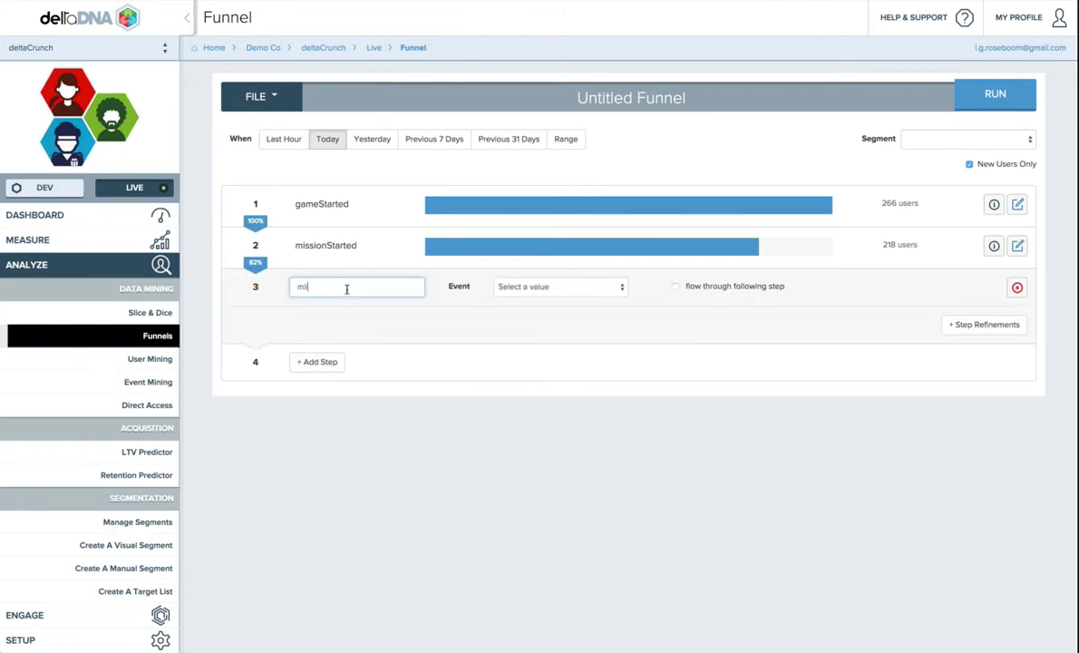
pyautogui.write('ssion 3')
pyautogui.press('Tab')
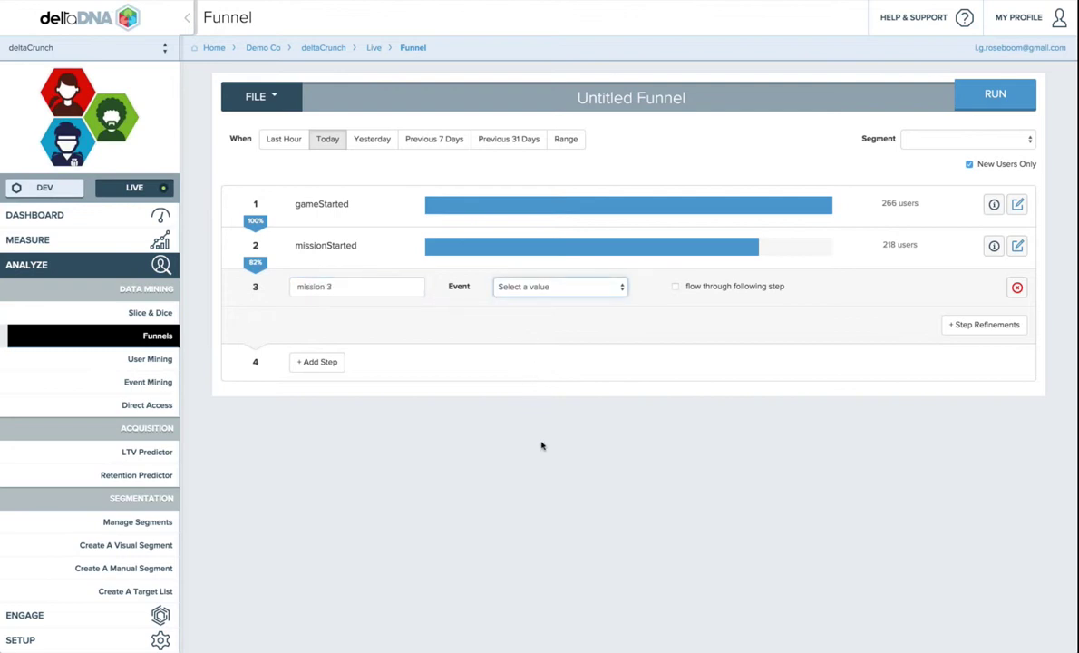
pyautogui.press('Down')
# Refine mission 3 to missionID Equal to 3 and rerun, showing 128 users (48%).
pyautogui.click(964, 324)
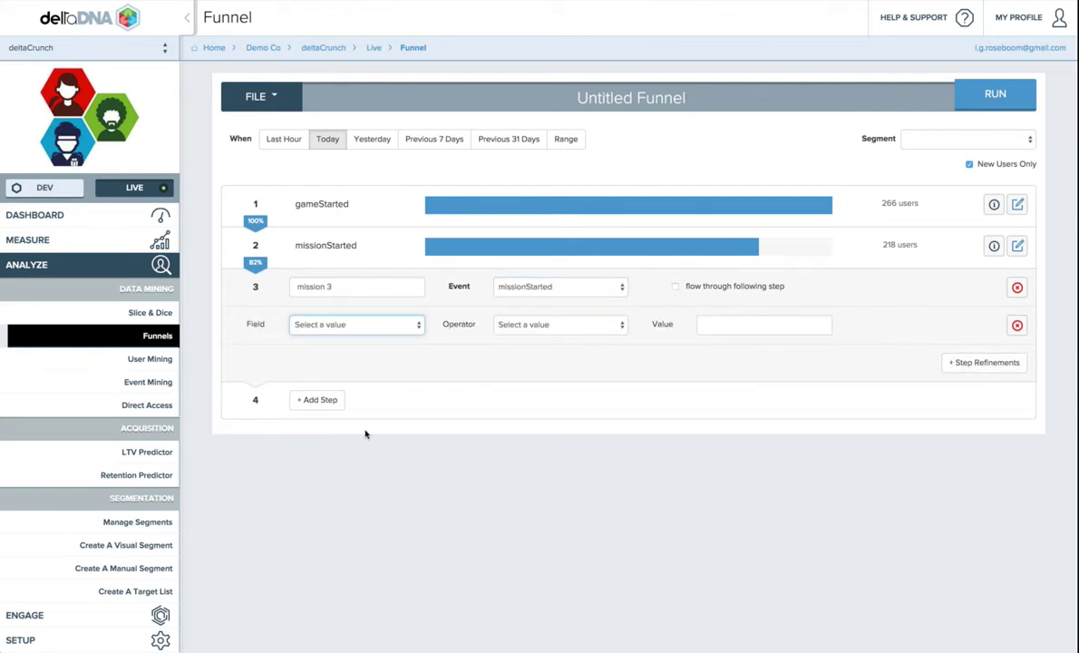
pyautogui.press('Down')
pyautogui.click(525, 326)
pyautogui.press('Down')
pyautogui.click(759, 329)
pyautogui.write('3')
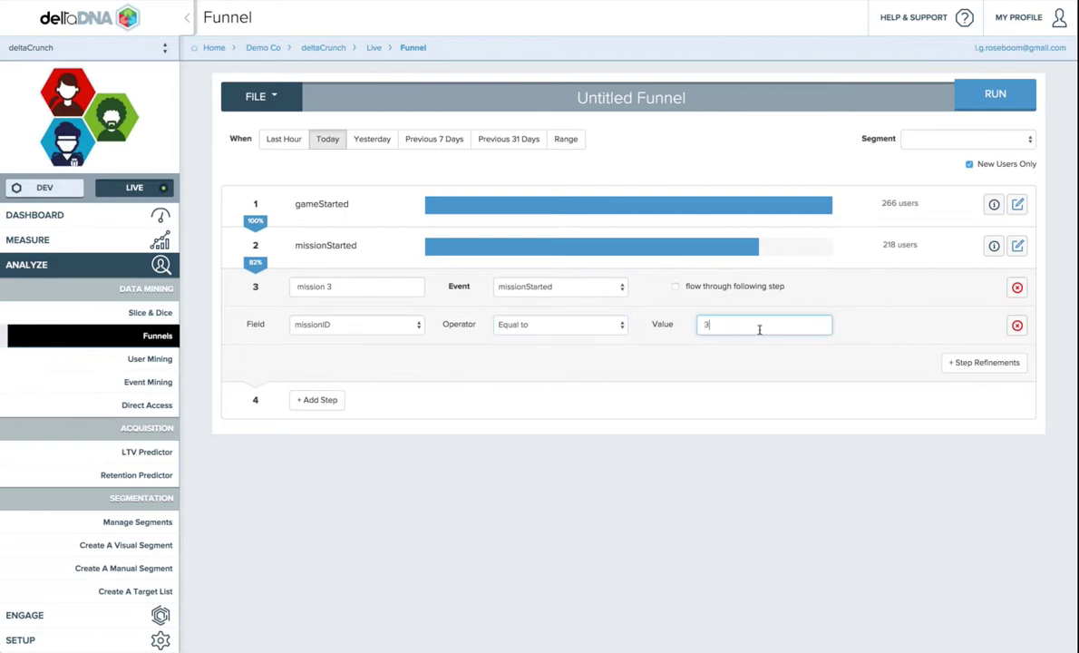
pyautogui.click(986, 104)
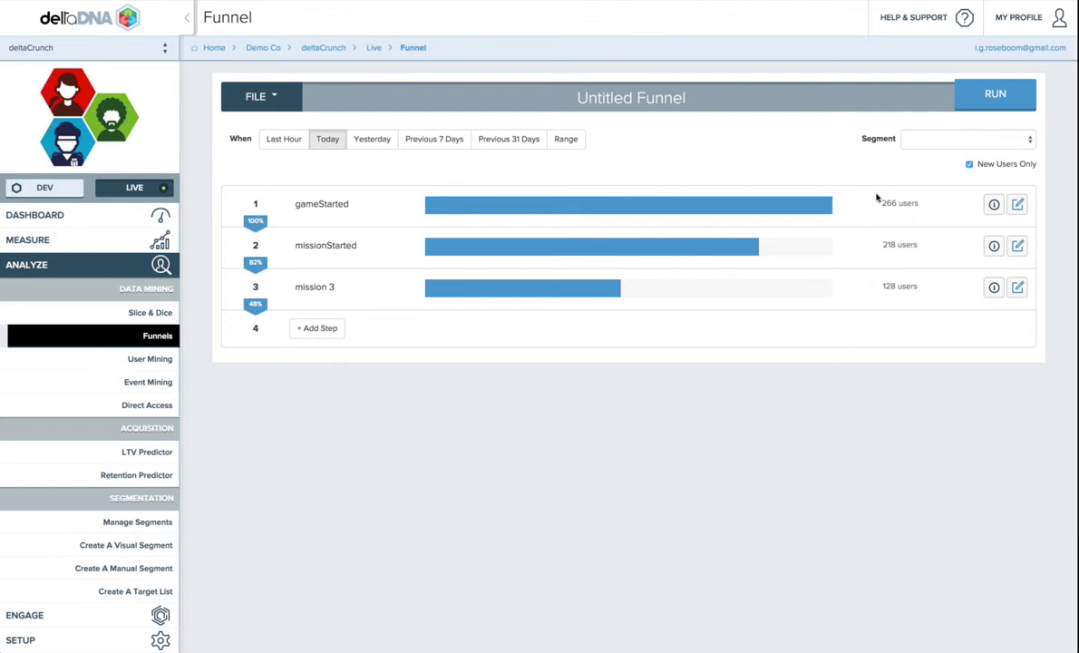
# Try the Previous 31 Days range, revert to Today, and delete the gameStarted step.
pyautogui.click(508, 141)
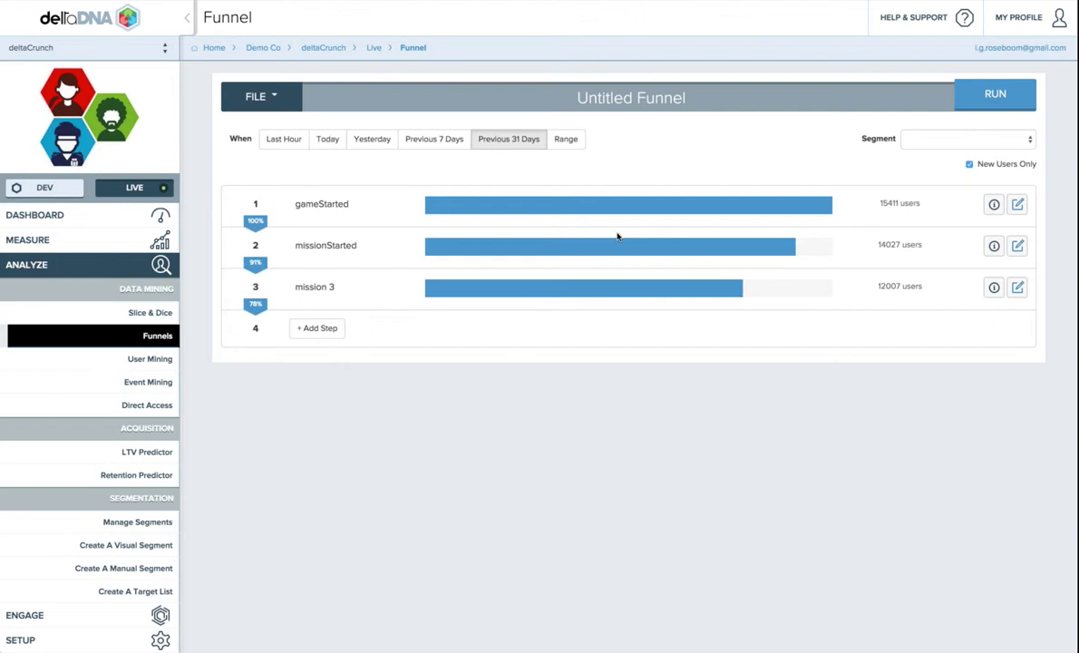
pyautogui.click(336, 145)
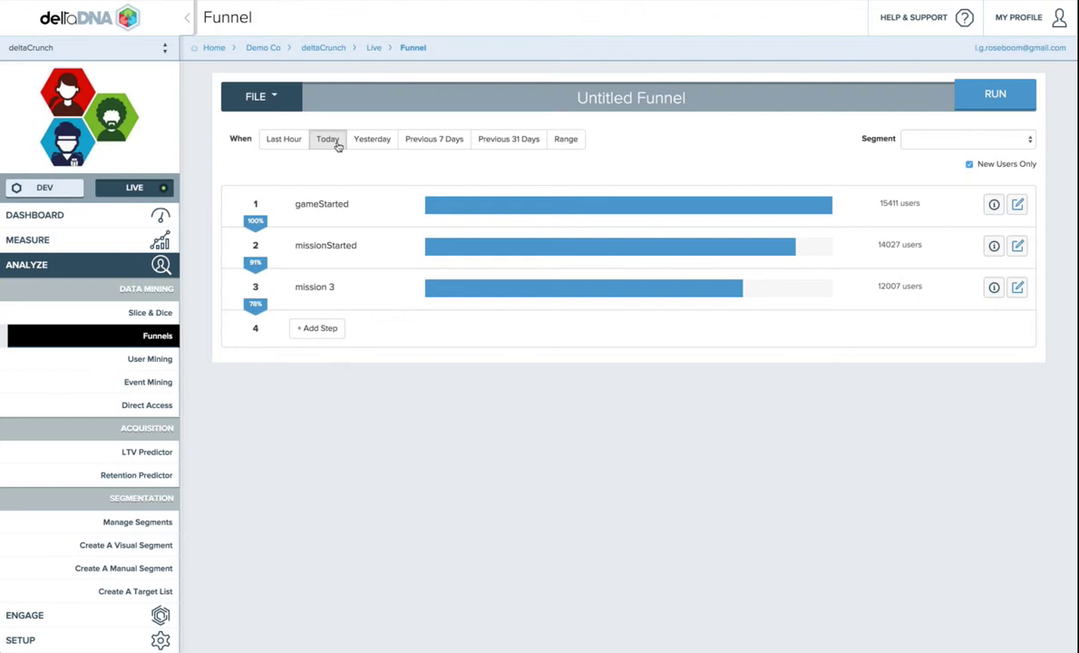
pyautogui.click(1018, 211)
pyautogui.click(1018, 212)
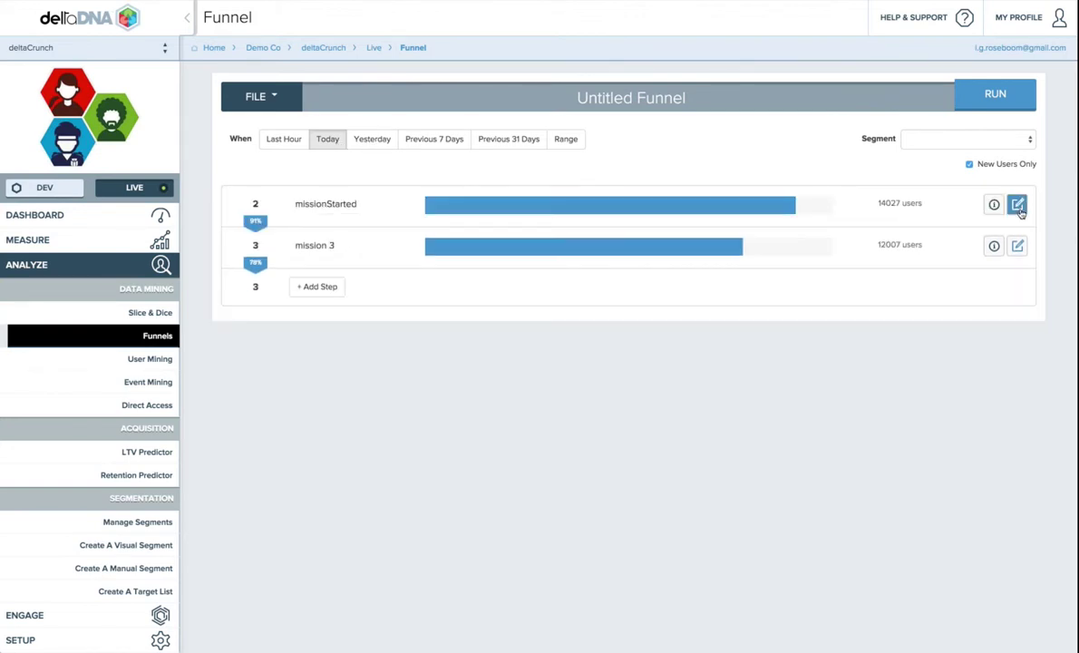
pyautogui.click(1019, 210)
pyautogui.click(921, 281)
# Set the date range to Previous 31 Days and delete the missionStarted step.
pyautogui.click(483, 145)
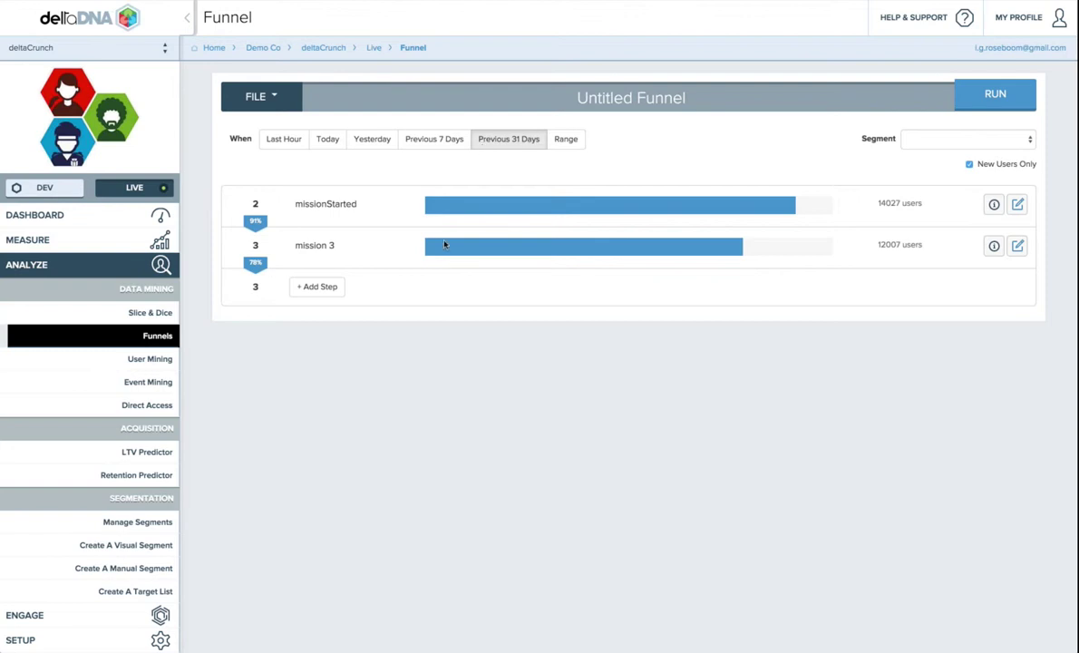
pyautogui.click(1017, 205)
pyautogui.click(1016, 205)
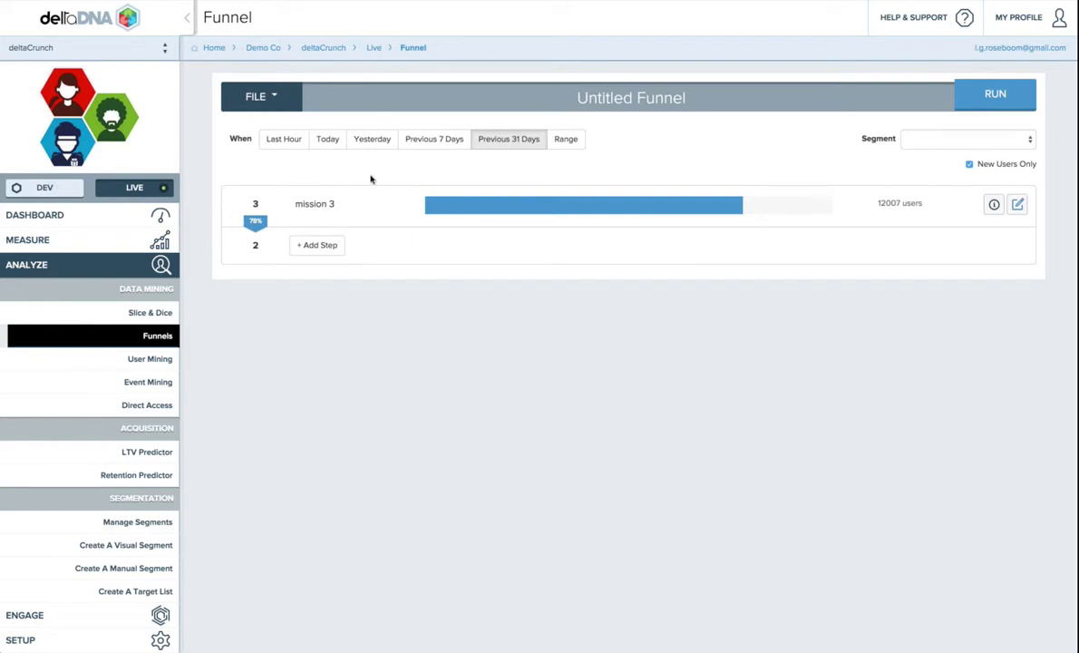
# Check the FILE menu without choosing anything, then delete the last mission 3 step.
pyautogui.click(263, 99)
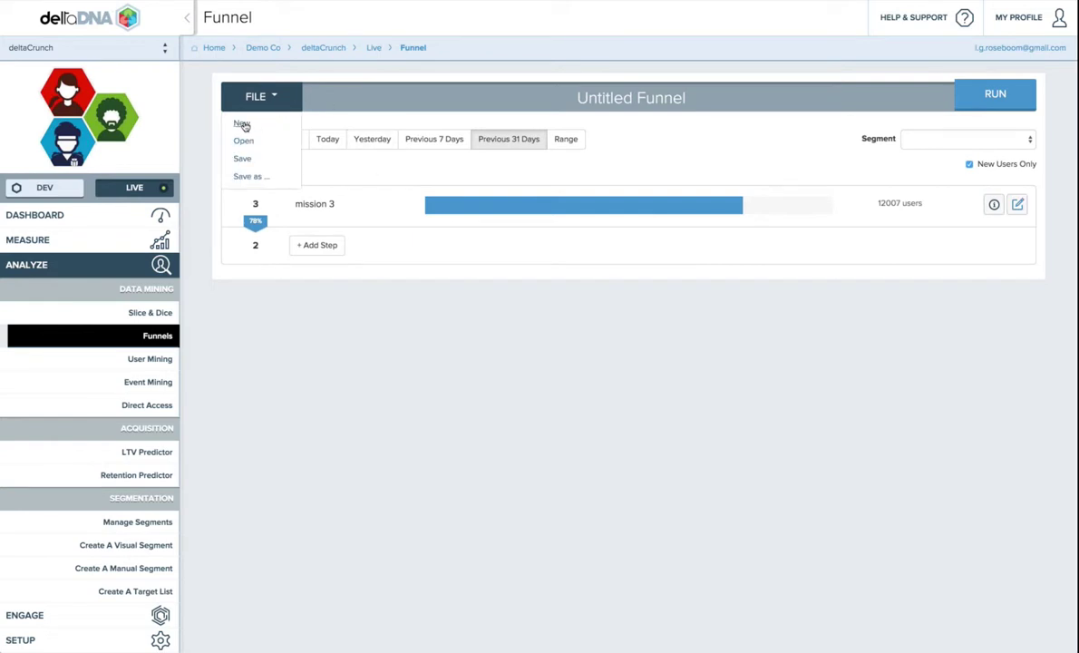
pyautogui.click(309, 145)
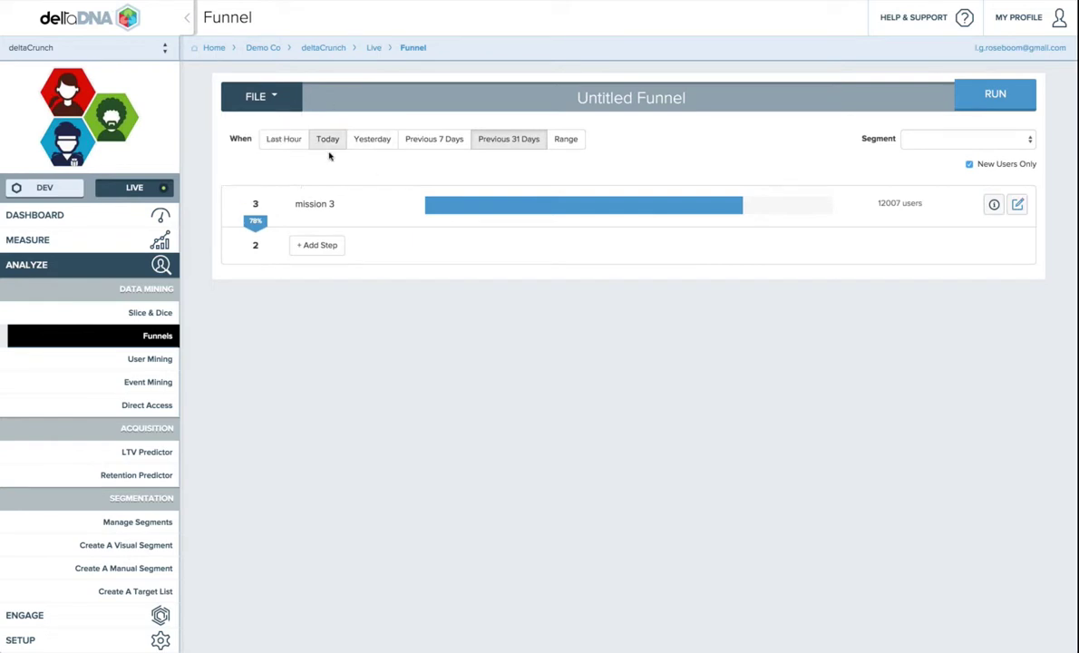
pyautogui.click(255, 101)
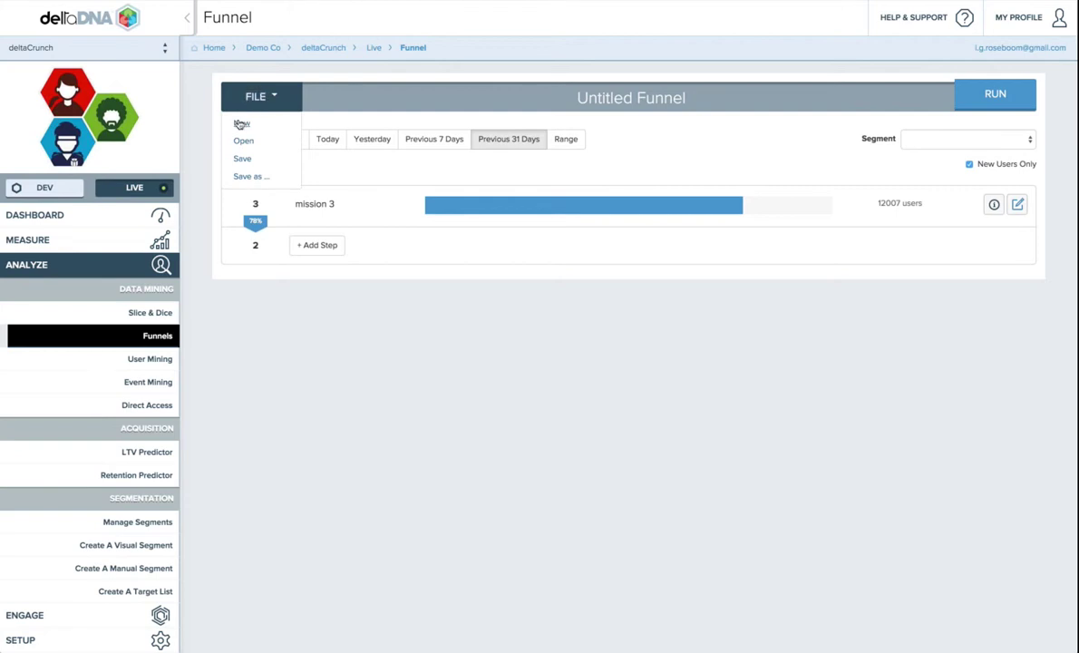
pyautogui.click(353, 165)
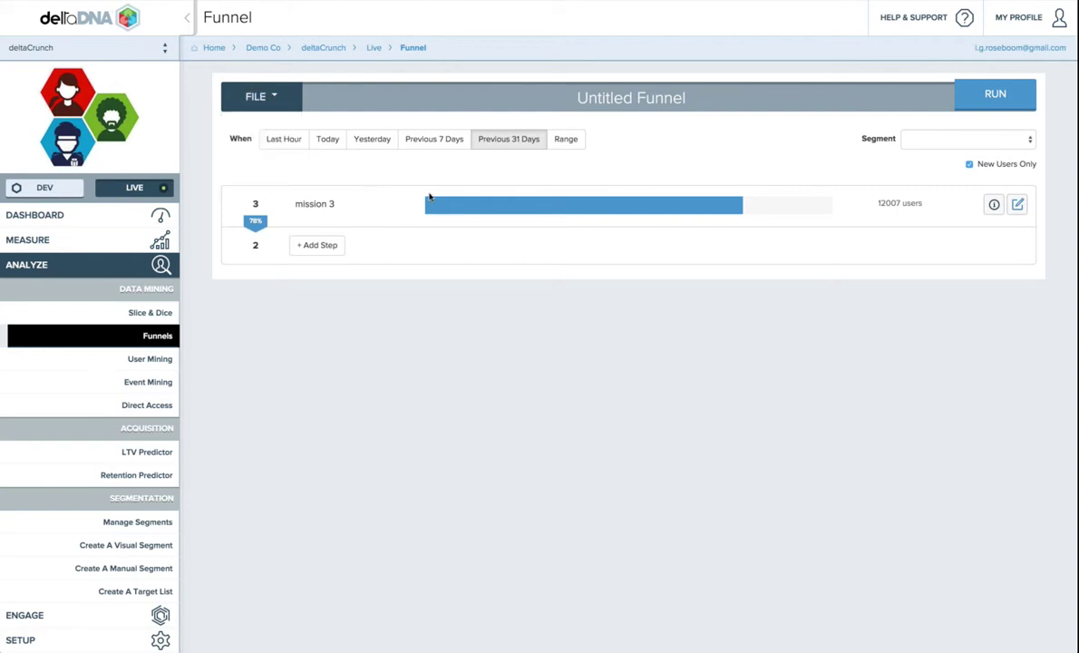
pyautogui.click(1017, 206)
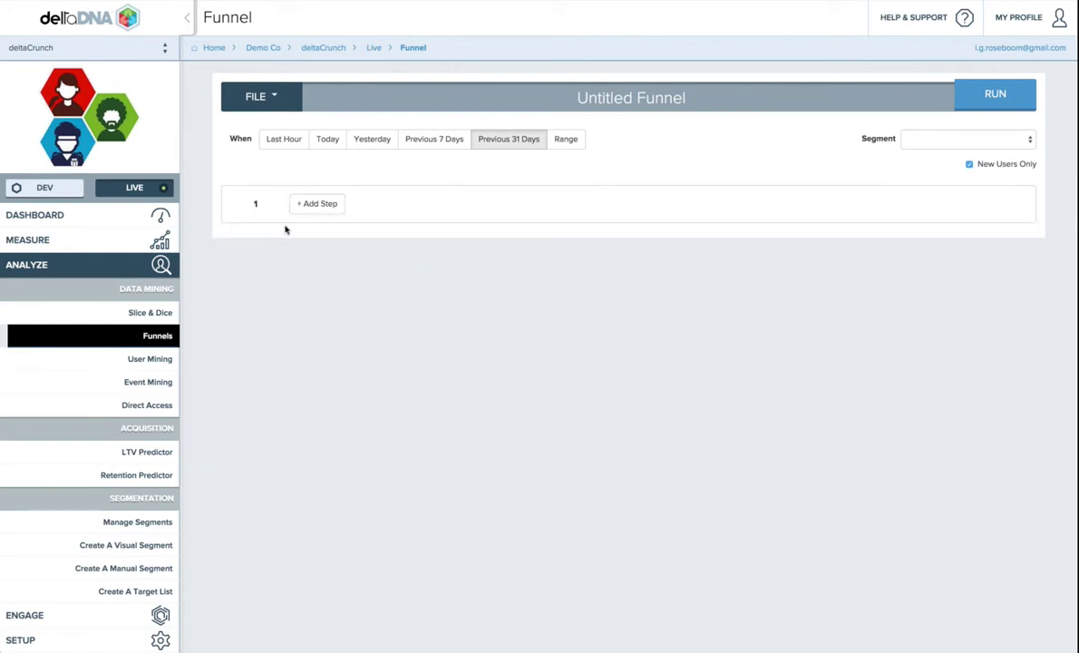
# Add a first step named 'session 1' with the gameStarted event.
pyautogui.click(323, 205)
pyautogui.click(399, 203)
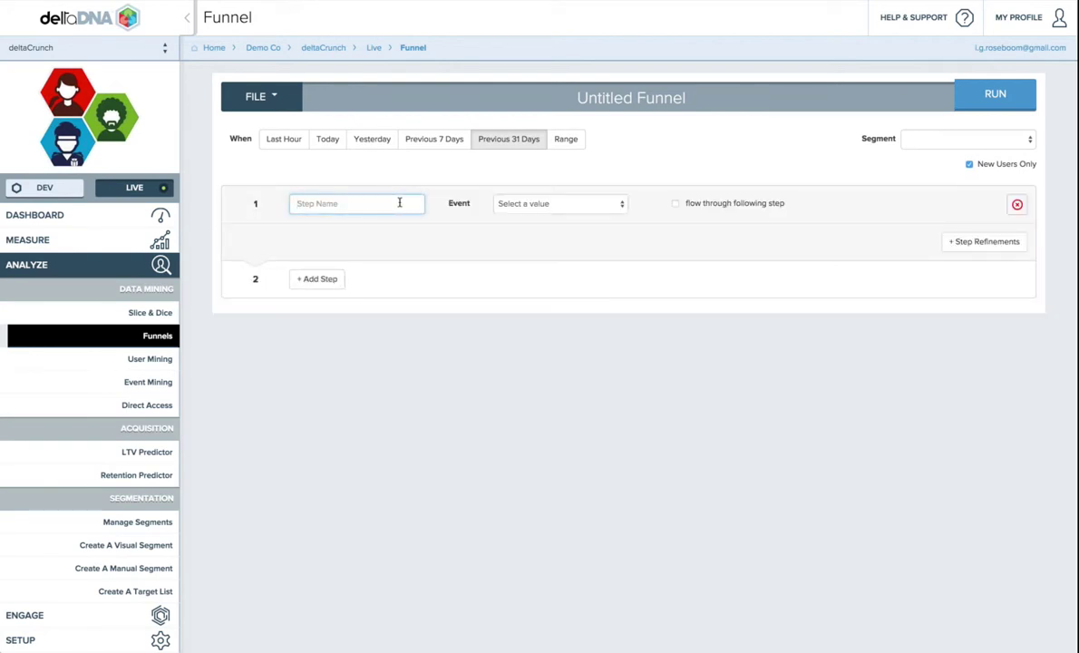
pyautogui.write('session 1')
pyautogui.click(532, 203)
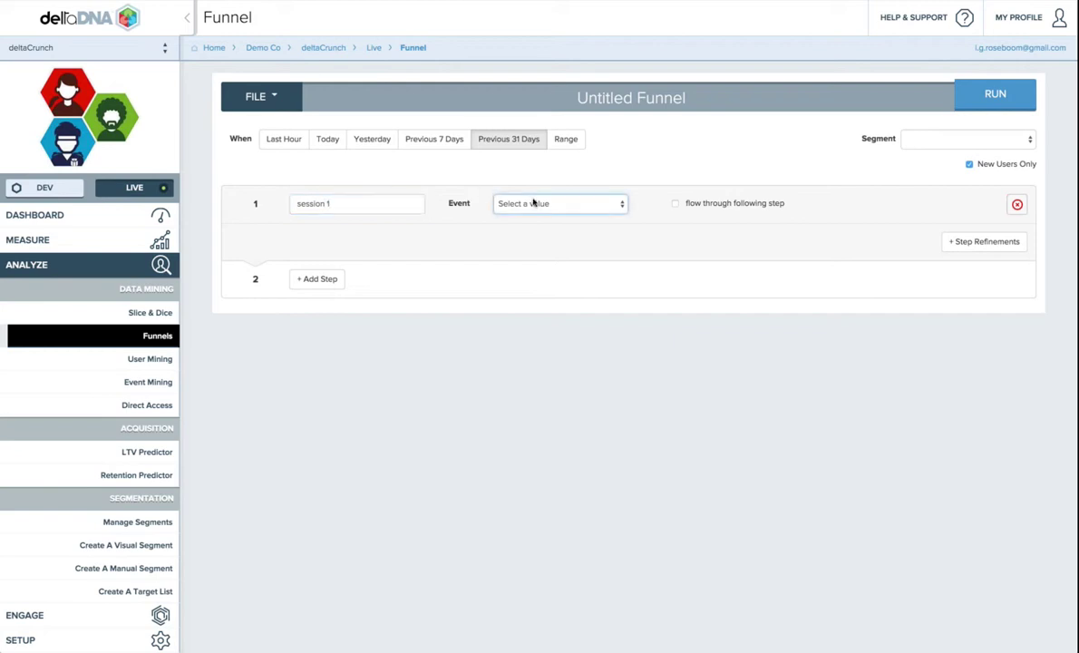
pyautogui.click(527, 269)
# Add second and third steps, both using the gameStarted event.
pyautogui.click(322, 279)
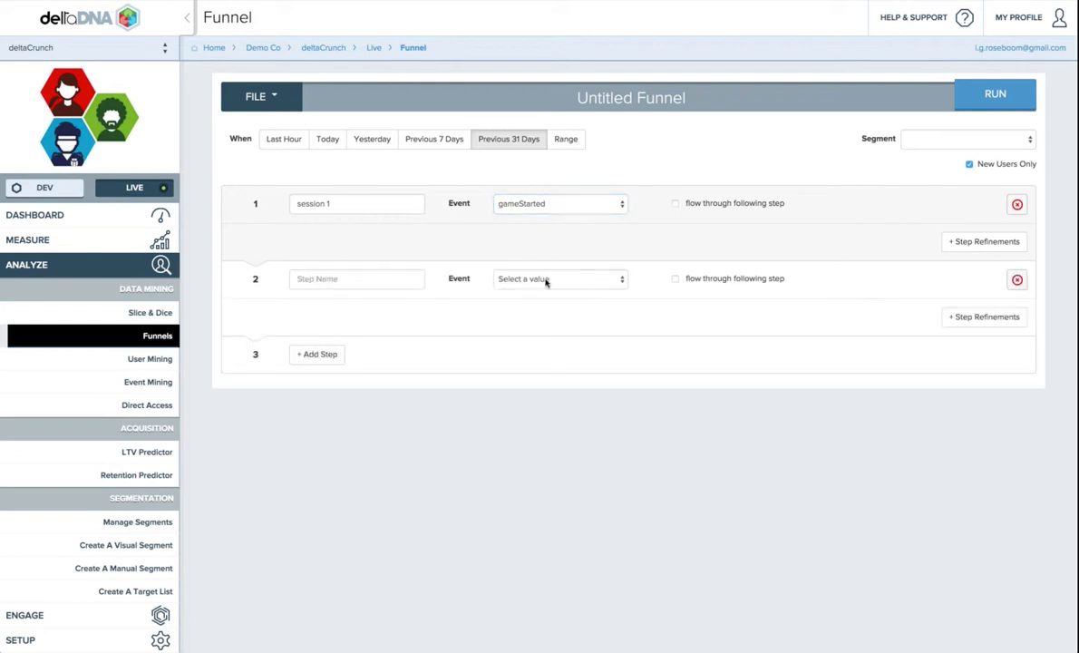
pyautogui.click(545, 282)
pyautogui.click(542, 344)
pyautogui.click(324, 355)
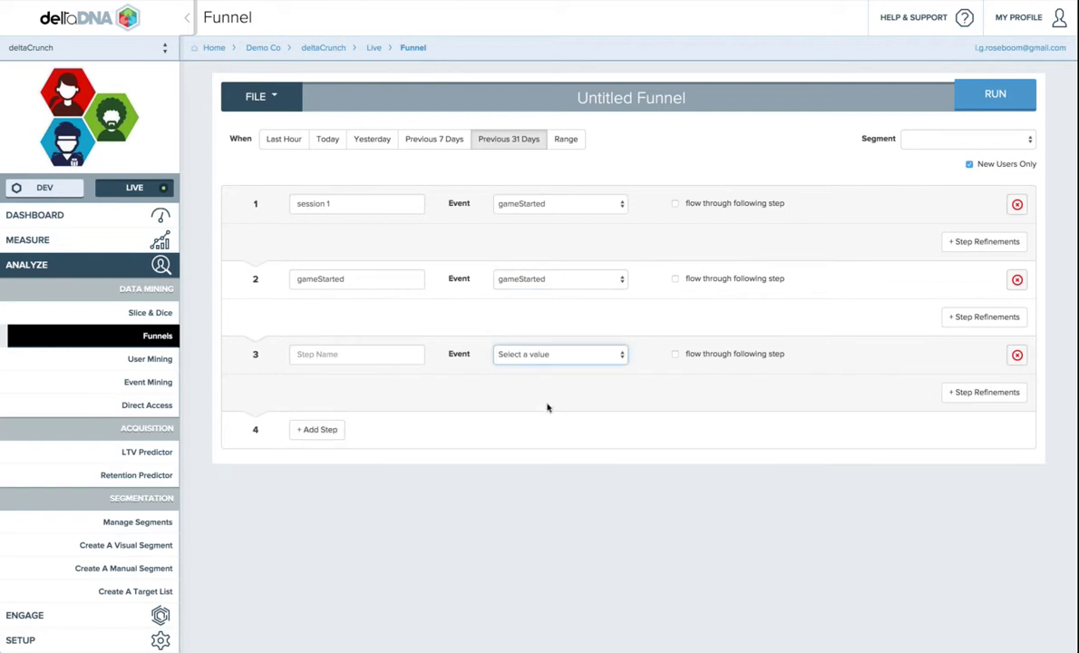
pyautogui.press('g')
# Name steps 2 and 3 'session 2' and 'session 3' and run: 15411, 8004, 4942 users.
pyautogui.click(378, 279)
pyautogui.press('BackSpace')
pyautogui.press('BackSpace')
pyautogui.press('BackSpace')
pyautogui.press('BackSpace')
pyautogui.press('BackSpace')
pyautogui.press('BackSpace')
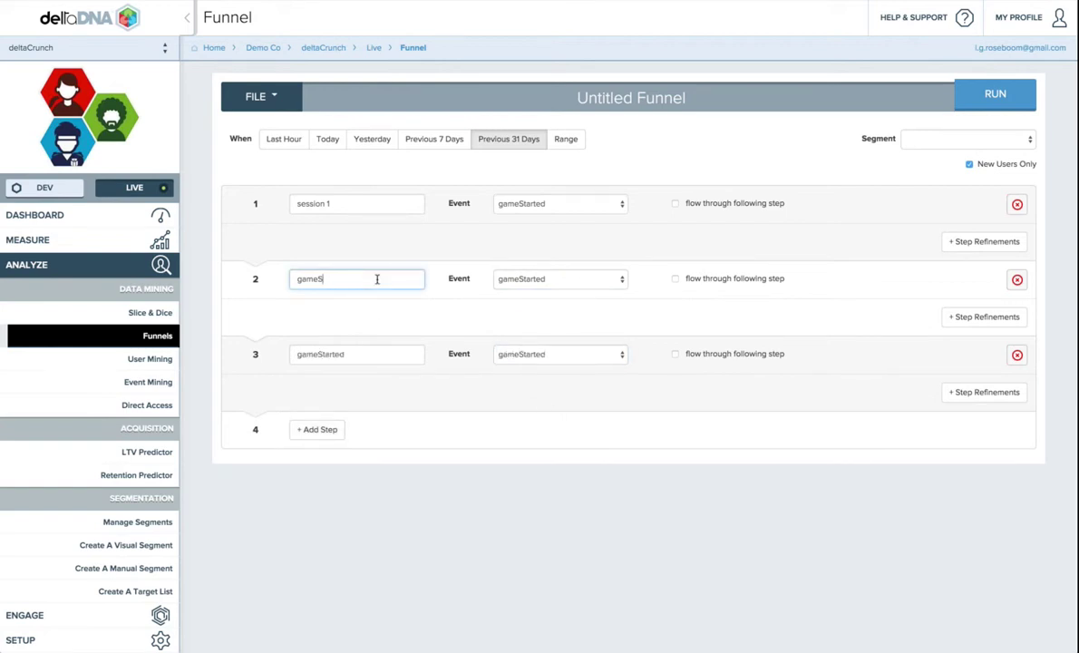
pyautogui.press('BackSpace')
pyautogui.press('BackSpace')
pyautogui.press('BackSpace')
pyautogui.press('BackSpace')
pyautogui.press('BackSpace')
pyautogui.write('sesso')
pyautogui.press('BackSpace')
pyautogui.write('ion 2')
pyautogui.press('Tab')
pyautogui.click(342, 355)
pyautogui.press('BackSpace')
pyautogui.press('BackSpace')
pyautogui.press('BackSpace')
pyautogui.press('BackSpace')
pyautogui.press('BackSpace')
pyautogui.press('BackSpace')
pyautogui.press('BackSpace')
pyautogui.press('BackSpace')
pyautogui.press('BackSpace')
pyautogui.press('BackSpace')
pyautogui.press('BackSpace')
pyautogui.write('session')
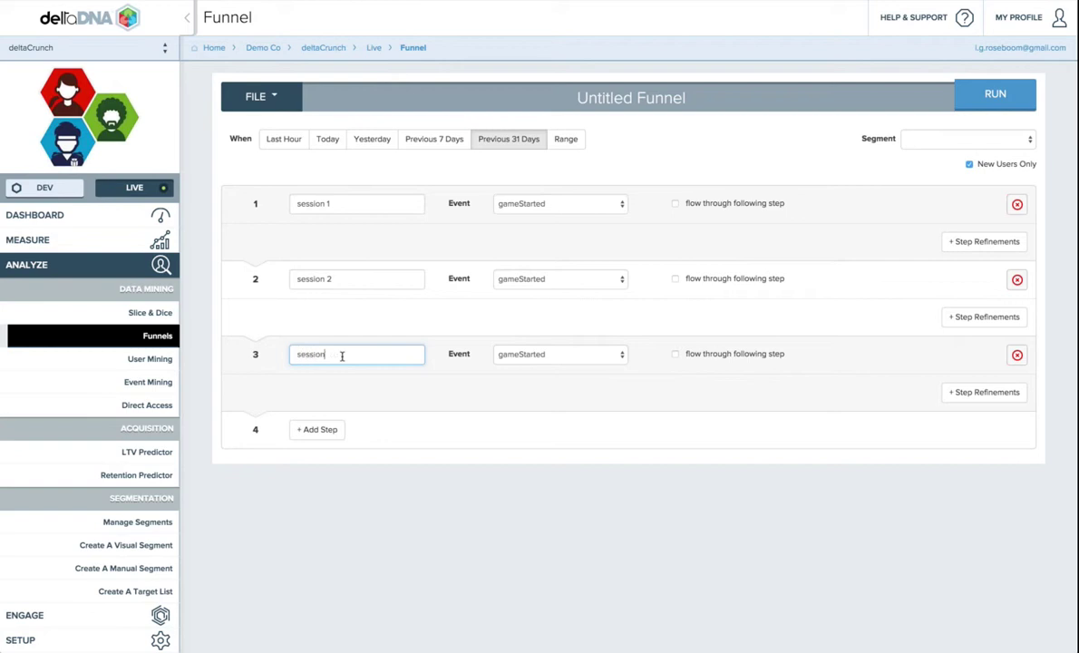
pyautogui.write(' 3')
pyautogui.click(974, 98)
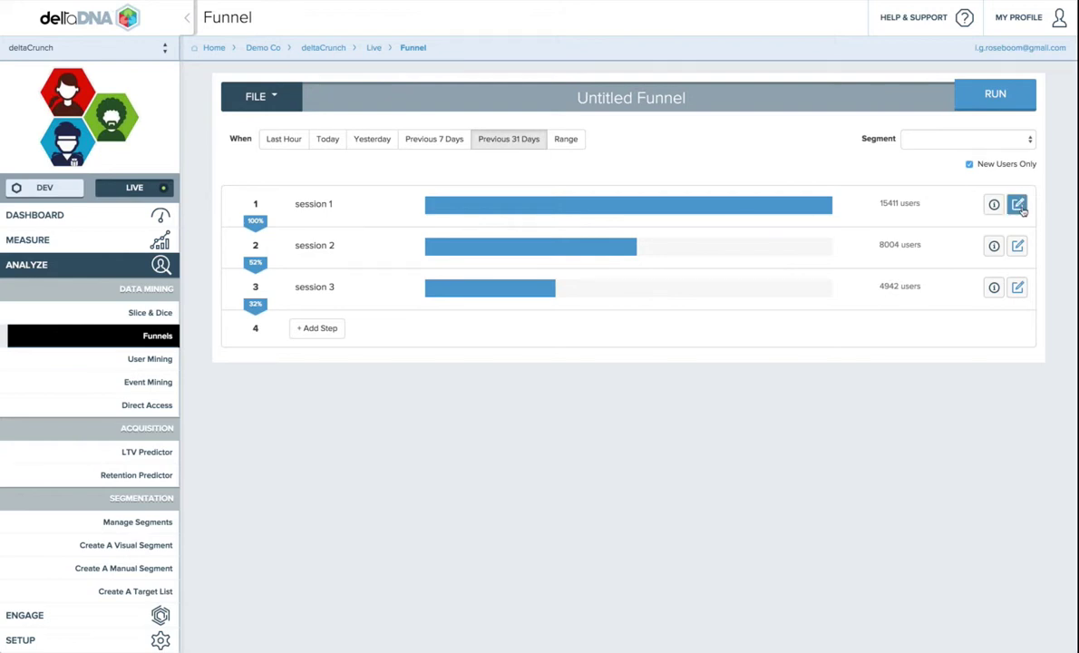
# Let session 2 flow through the following step and rerun, so session 3 shows 8004 users.
pyautogui.click(1017, 204)
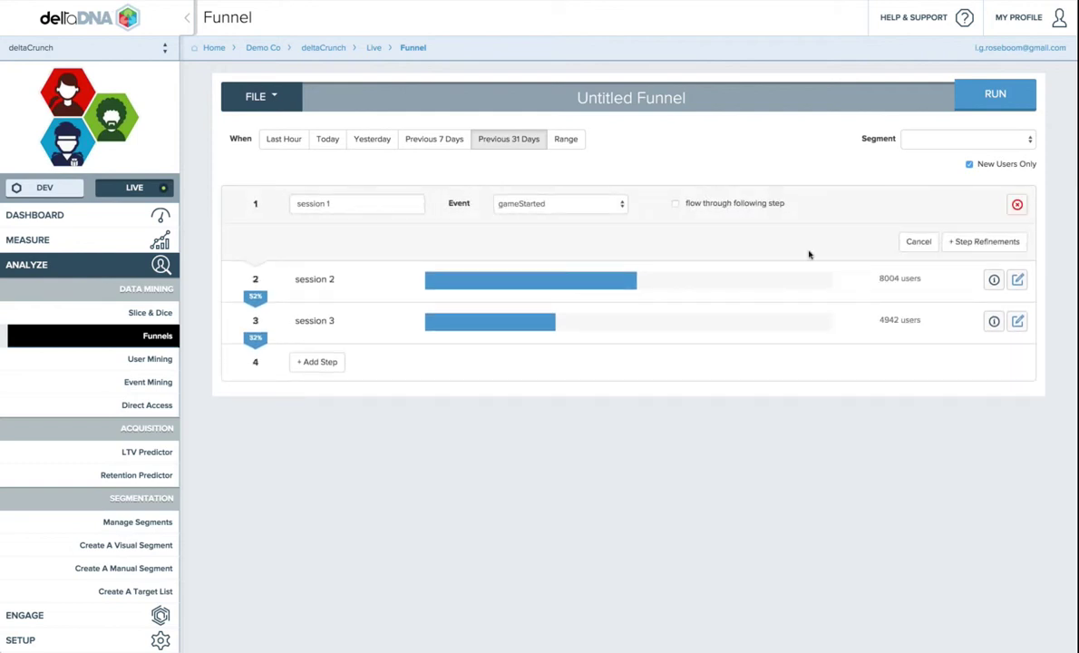
pyautogui.click(919, 241)
pyautogui.click(1017, 247)
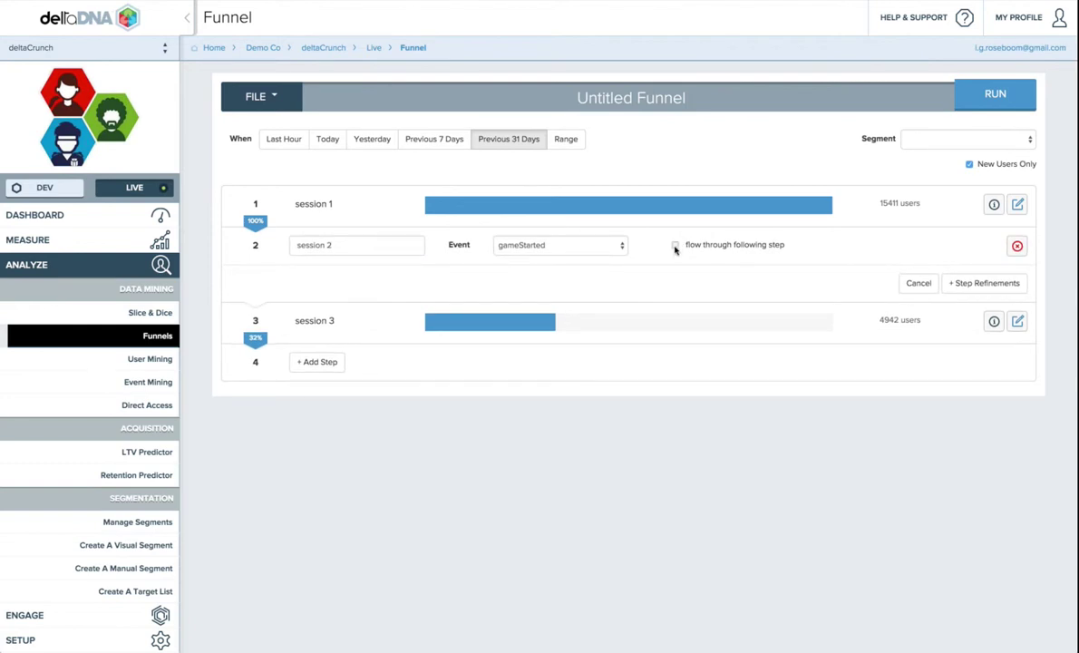
pyautogui.click(946, 99)
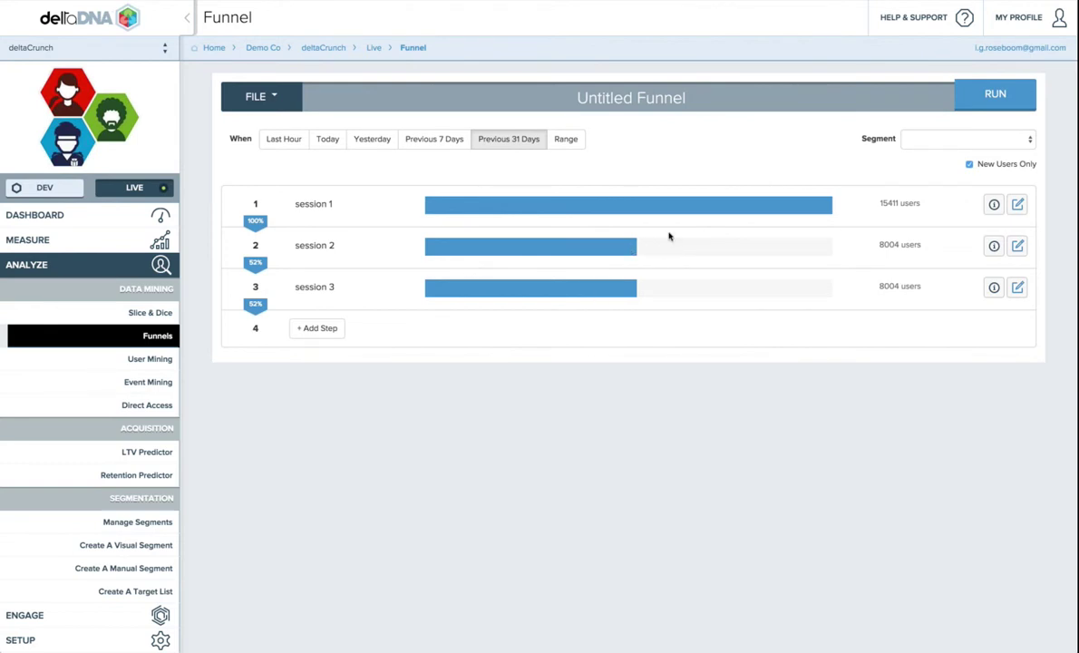
pyautogui.click(1017, 245)
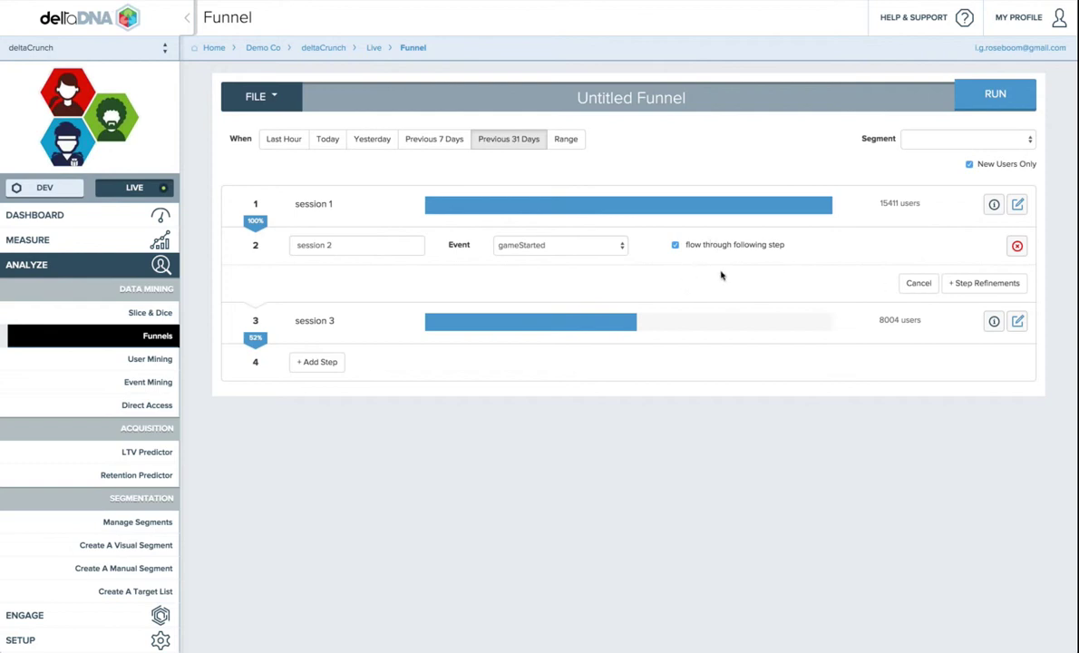
pyautogui.click(910, 284)
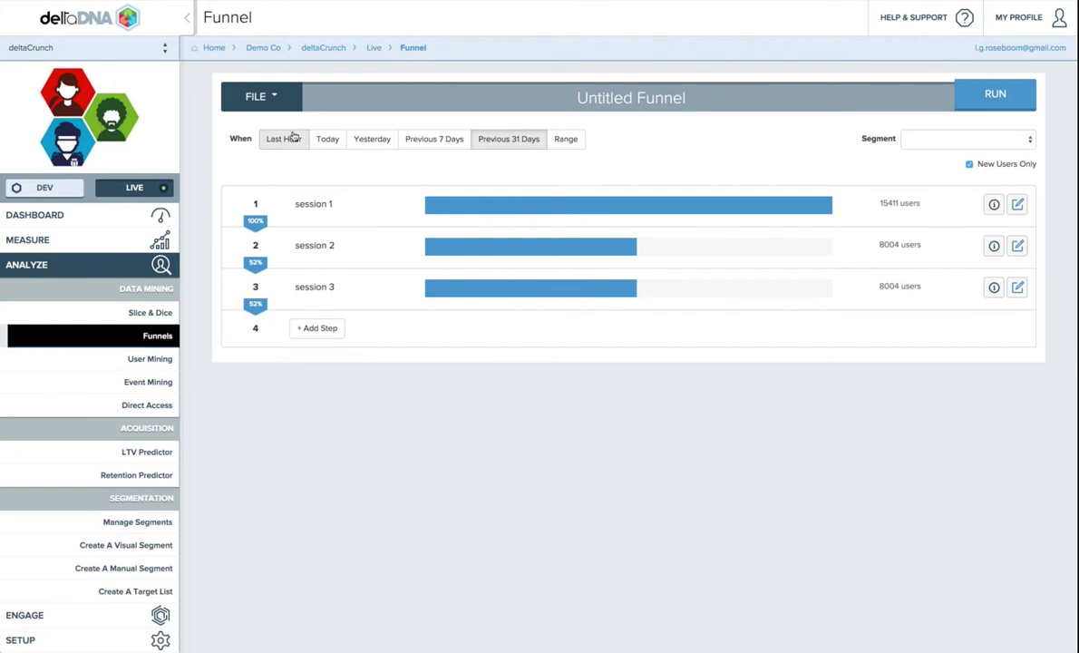
# Retitle the Untitled Funnel 'Webinar Session Funnel' and save it with FILE > Save.
pyautogui.moveTo(579, 97); pyautogui.dragTo(630, 98)
pyautogui.tripleClick(626, 98)
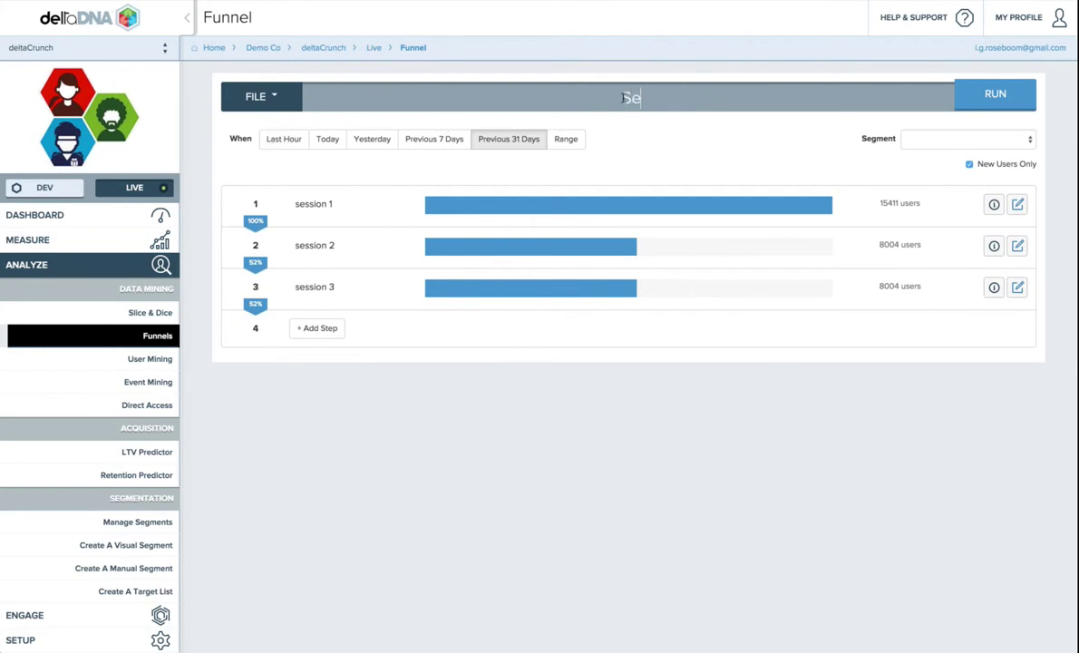
pyautogui.write('ssion Funne')
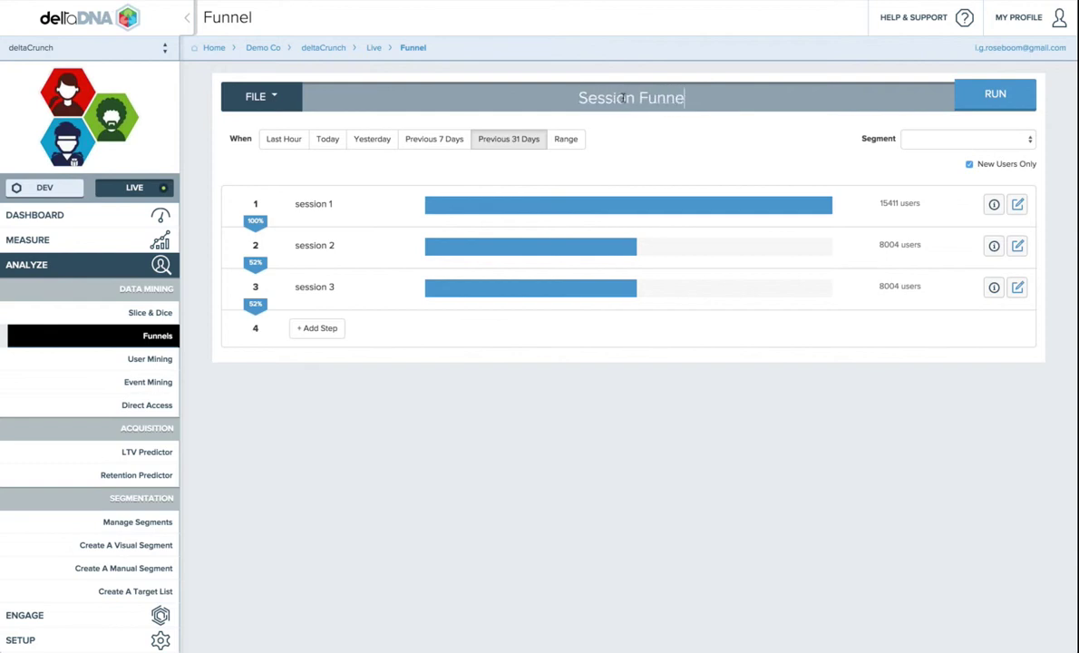
pyautogui.write('l')
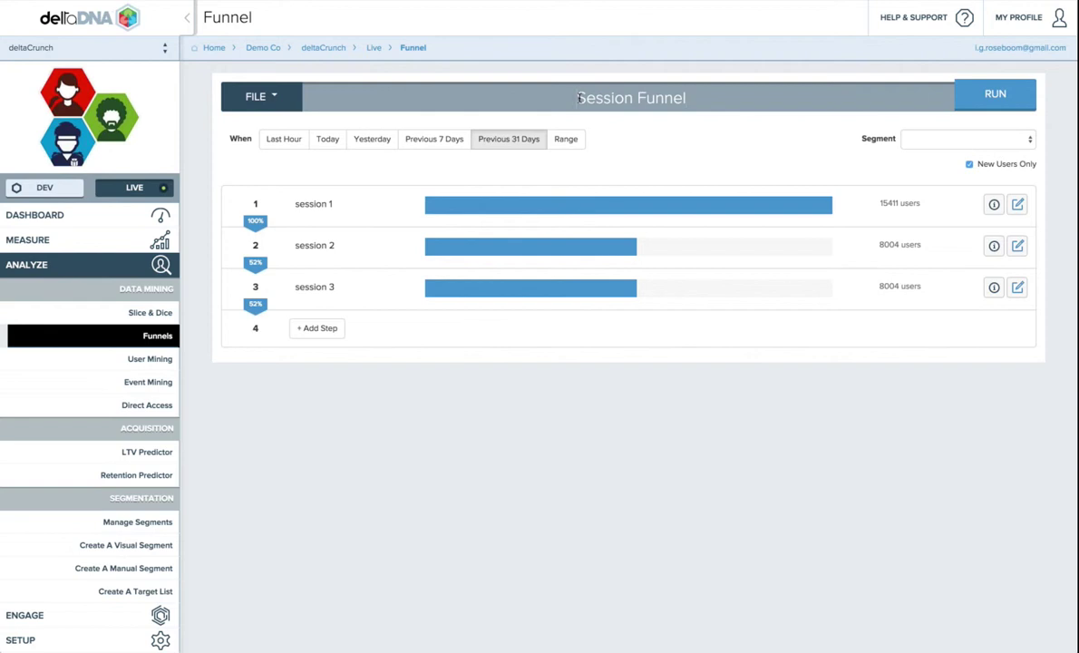
pyautogui.click(577, 98)
pyautogui.write('Webinar')
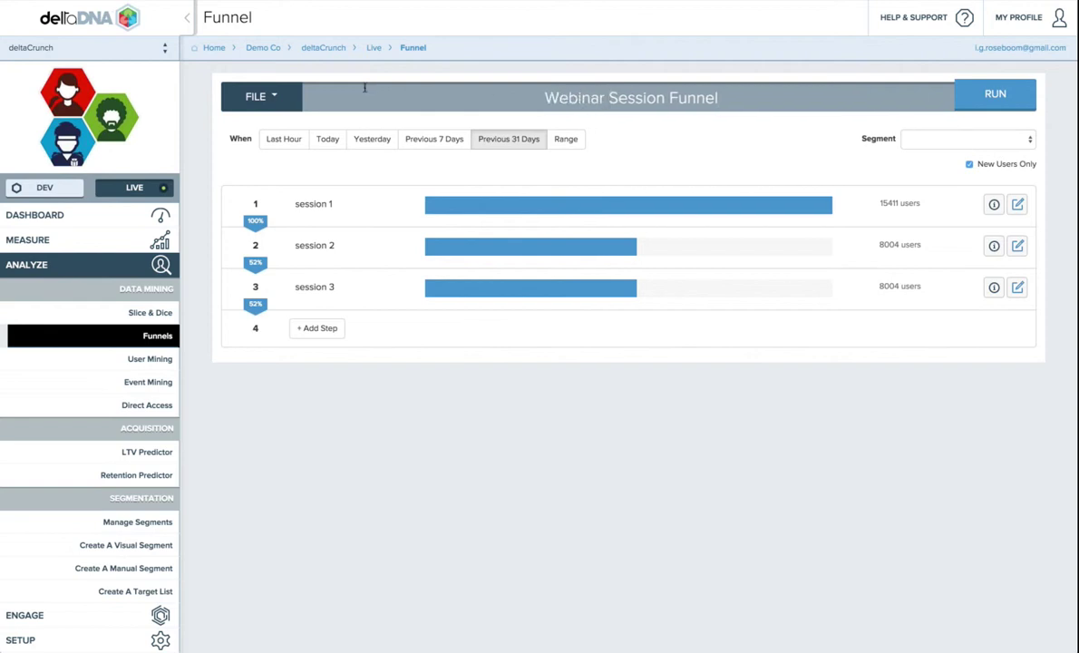
pyautogui.click(258, 96)
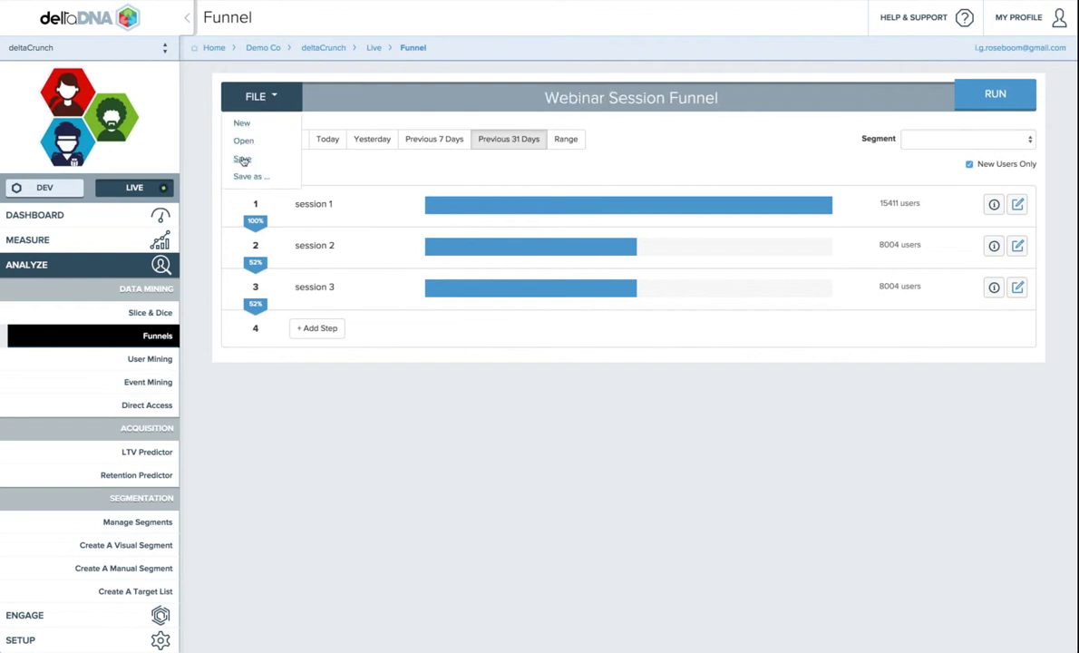
pyautogui.click(242, 159)
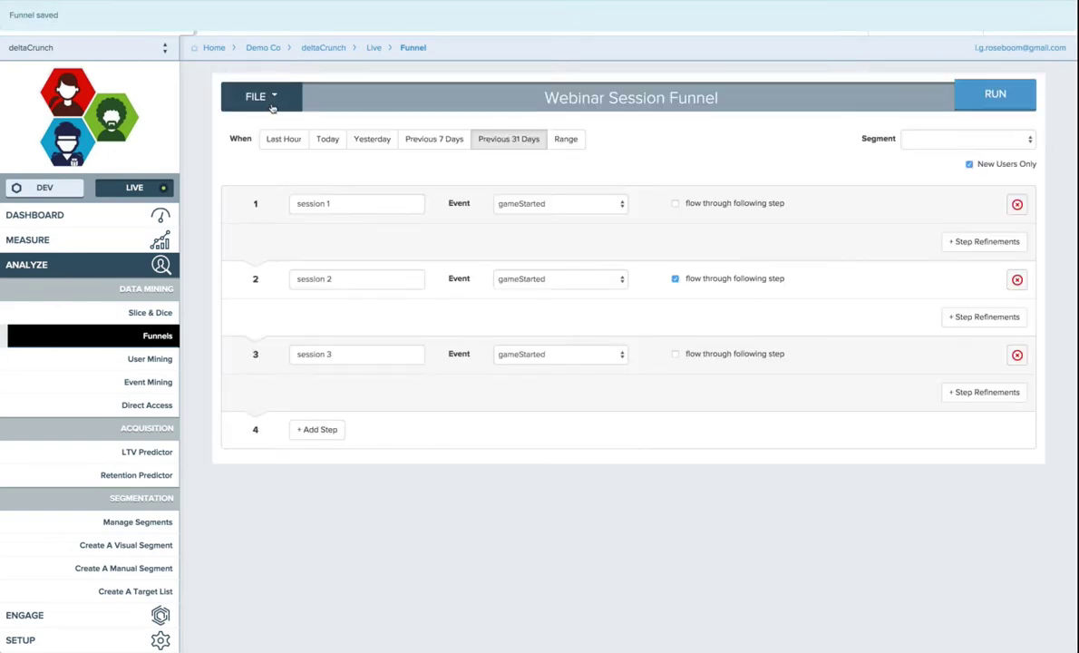
pyautogui.click(272, 100)
# Load Mission Completed Funnel from the saved list, showing missionCompleted steps for missionID 1–4.
pyautogui.click(250, 142)
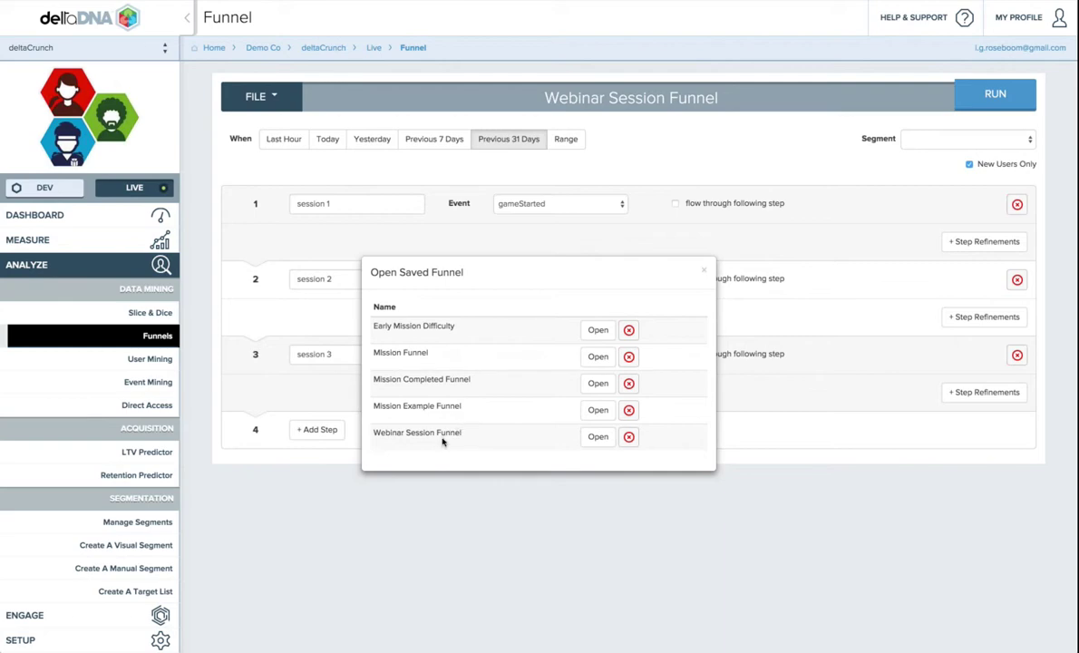
pyautogui.click(589, 385)
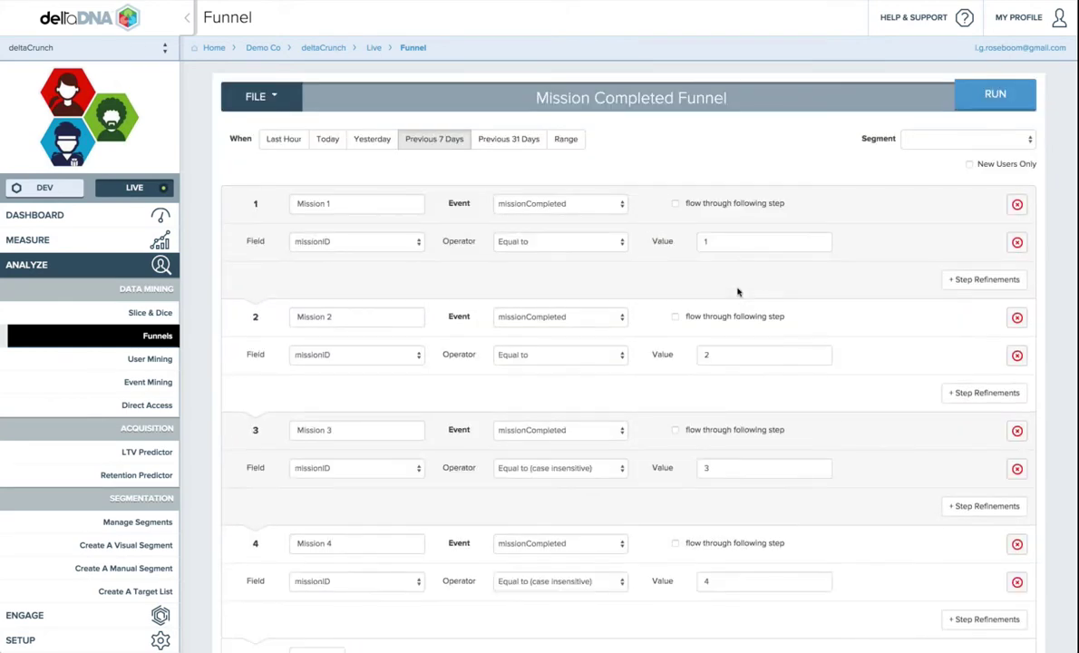
pyautogui.scroll(-2, 737, 291)
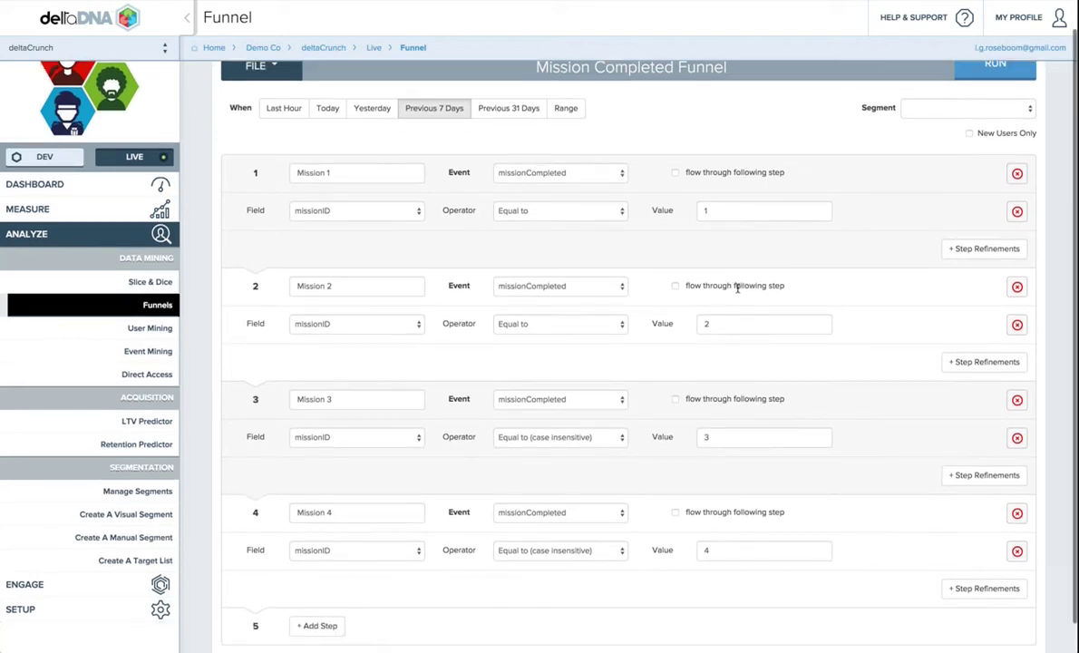
pyautogui.scroll(2, 737, 288)
pyautogui.click(276, 98)
# Rename the Mission Completed Funnel's title to 'My Mission Funnel'.
pyautogui.click(240, 160)
pyautogui.doubleClick(560, 100)
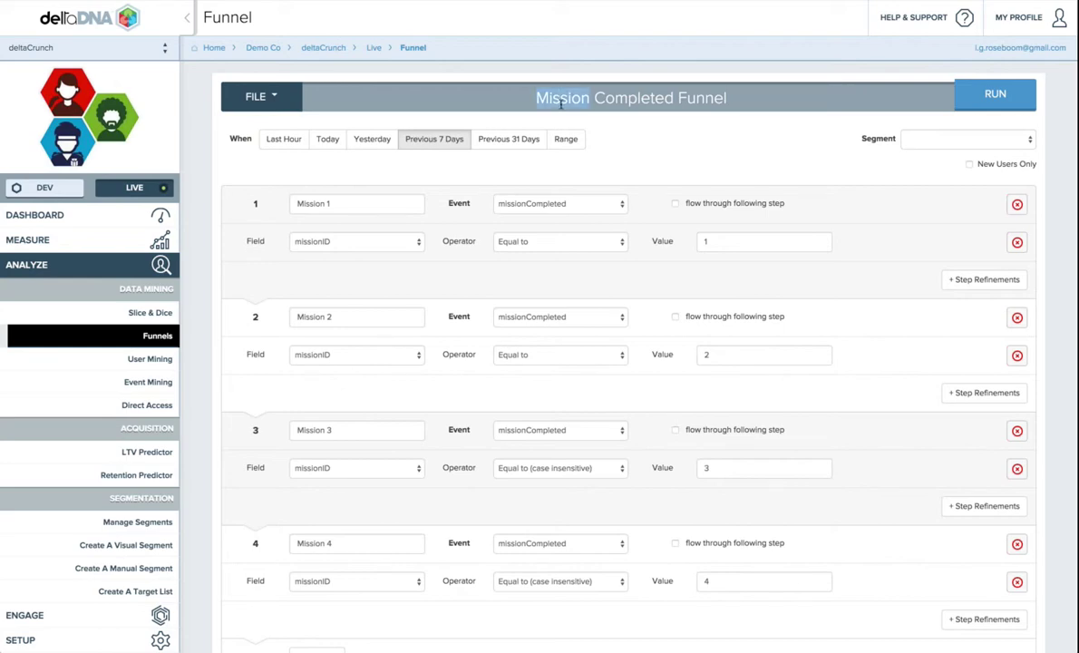
pyautogui.hotkey('ctrl', 'a')
pyautogui.write('M')
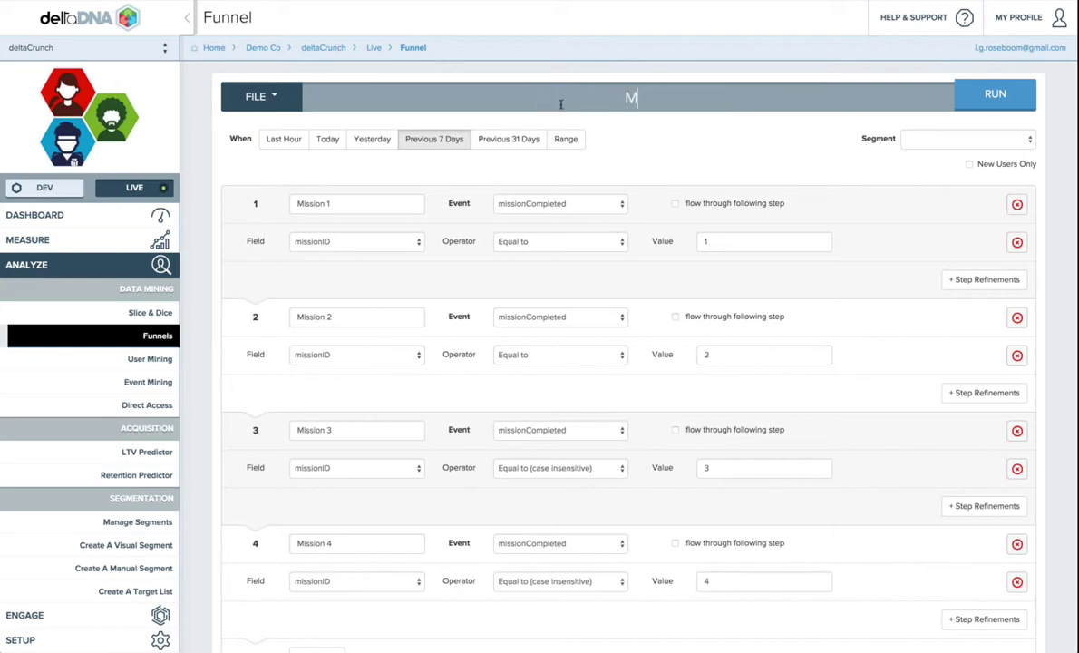
pyautogui.write('y Mission Funnel')
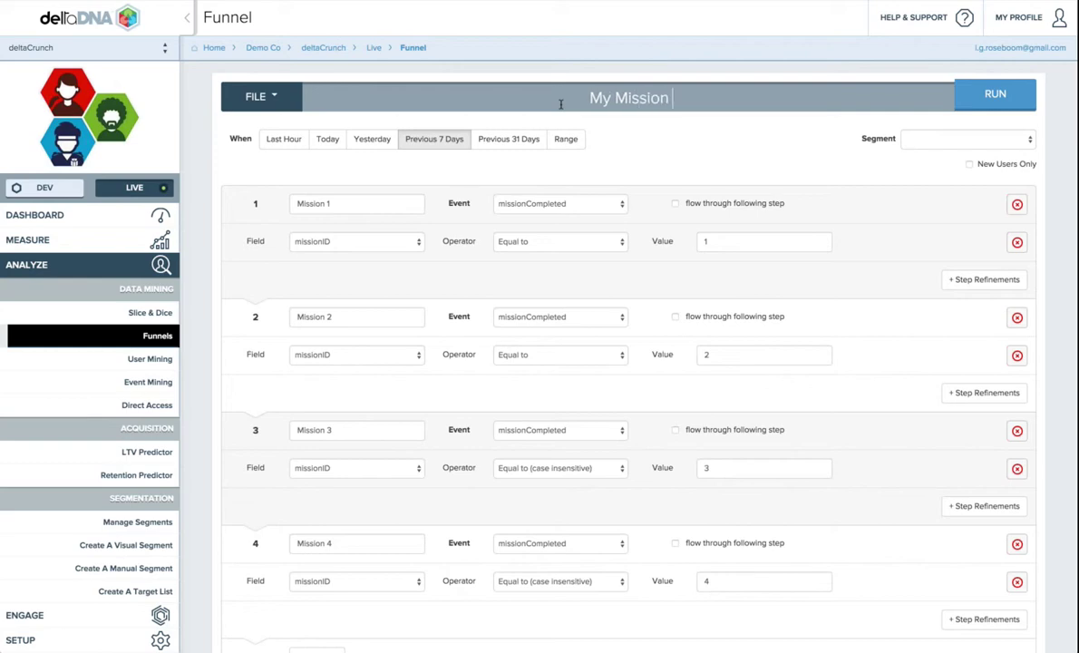
# Save the funnel as a new funnel named My Mission Funnel.
pyautogui.click(242, 98)
pyautogui.click(251, 178)
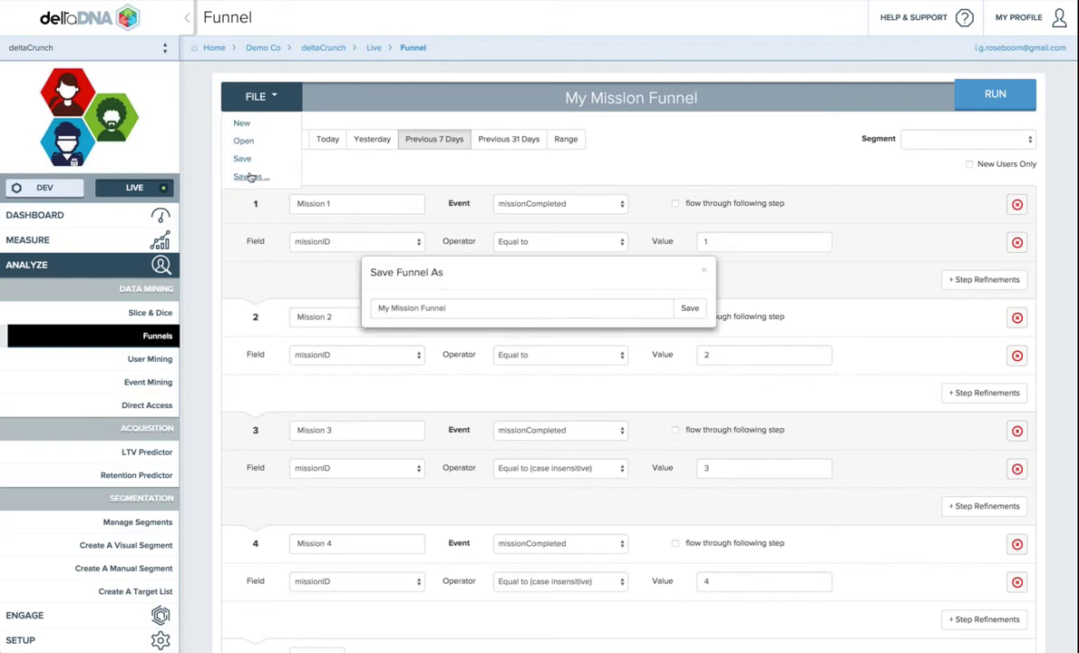
pyautogui.click(689, 309)
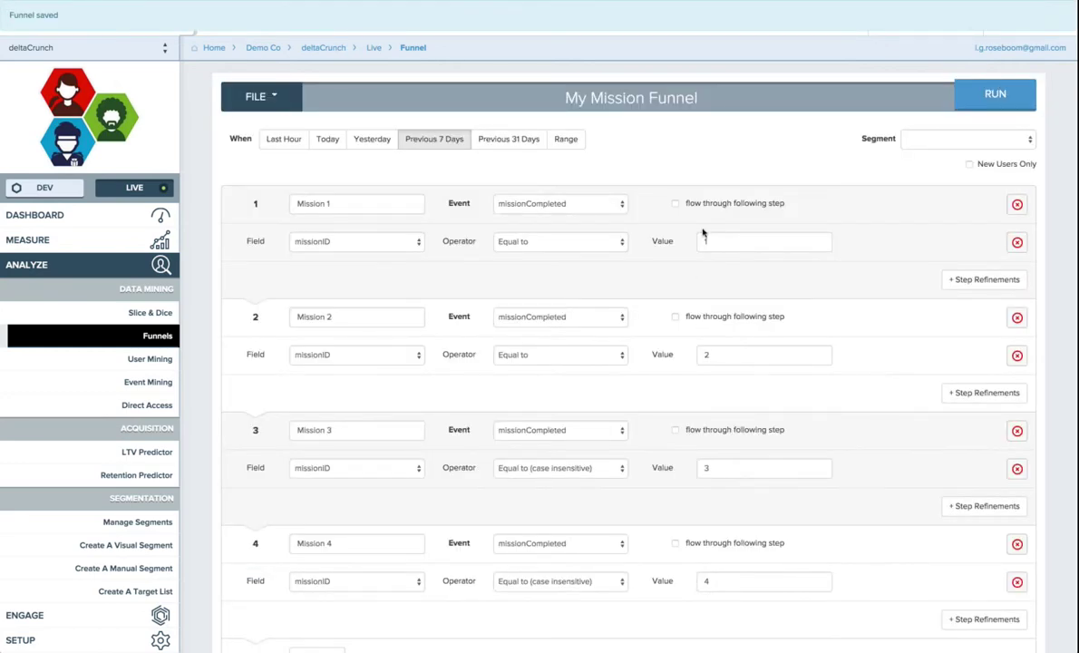
pyautogui.scroll(-1, 687, 374)
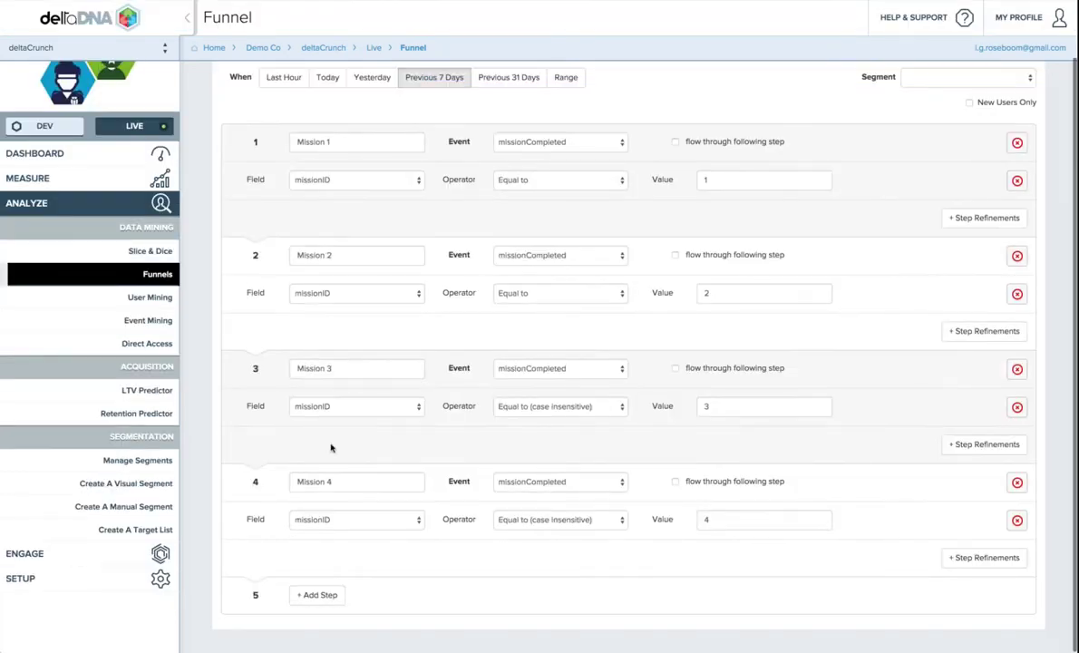
pyautogui.scroll(1, 605, 323)
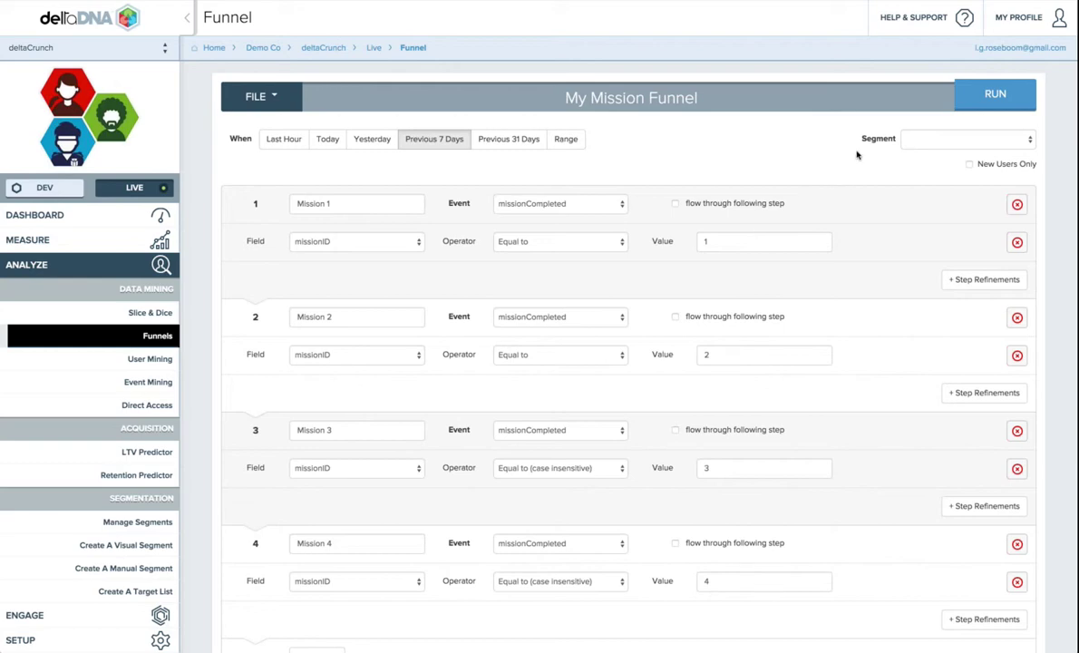
# Run the funnel, then rerun it for Auto-Generated: Spenders, giving 72, 71, 59, 49 users.
pyautogui.click(1014, 106)
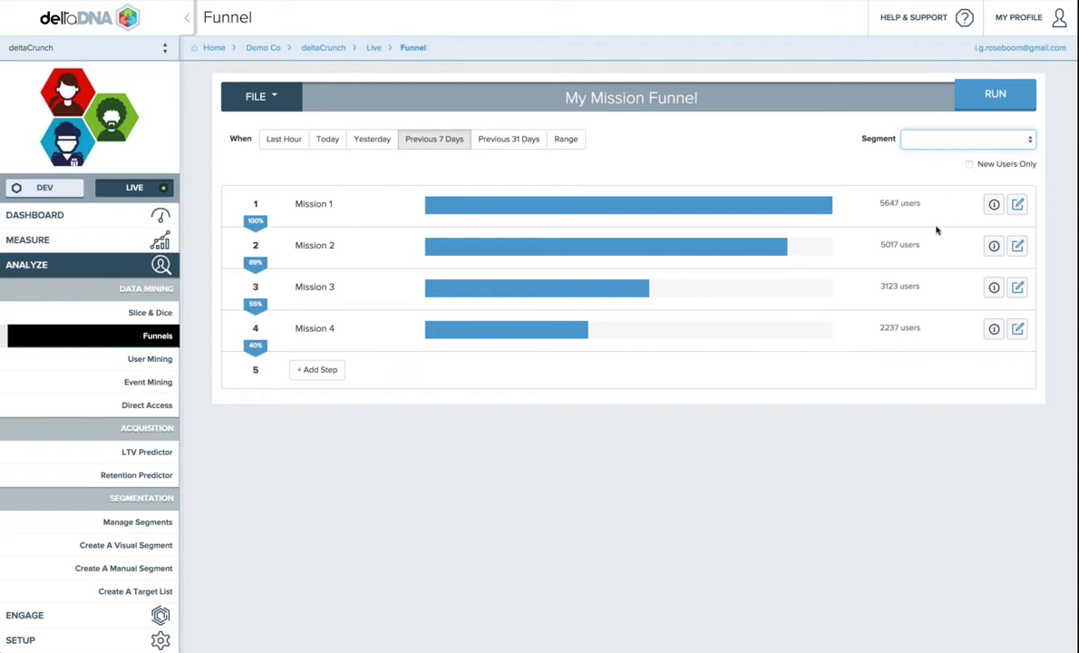
pyautogui.click(965, 138)
pyautogui.click(876, 150)
pyautogui.click(997, 93)
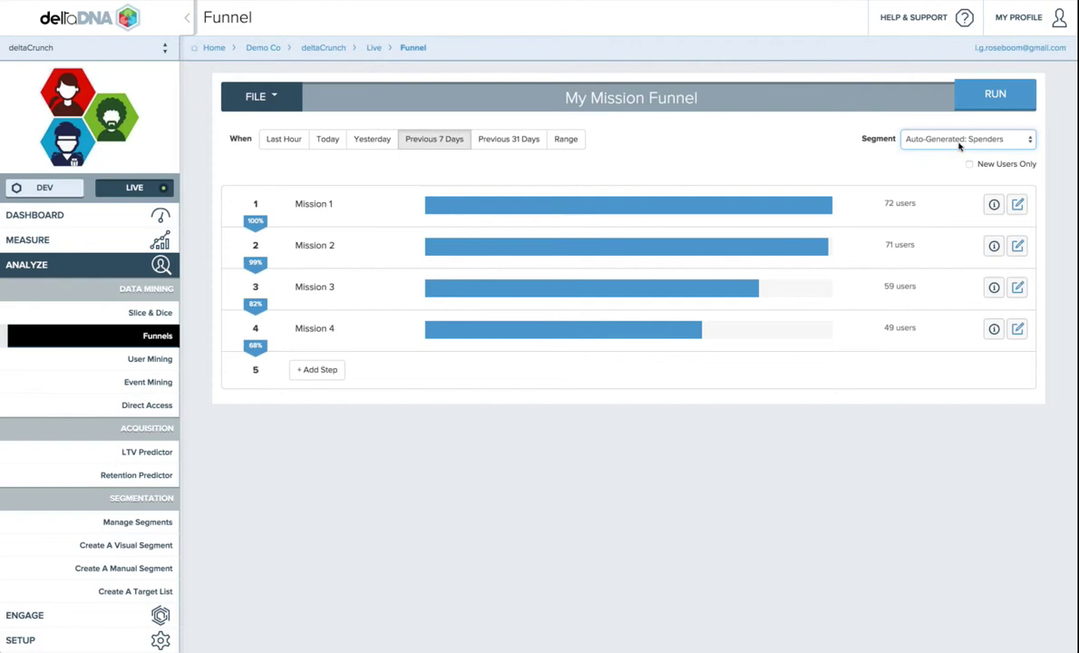
# Rerun the funnel for Auto-Generated: Engaged, then for Gouda users (682, 607, 374, 269).
pyautogui.click(959, 143)
pyautogui.click(976, 116)
pyautogui.click(996, 95)
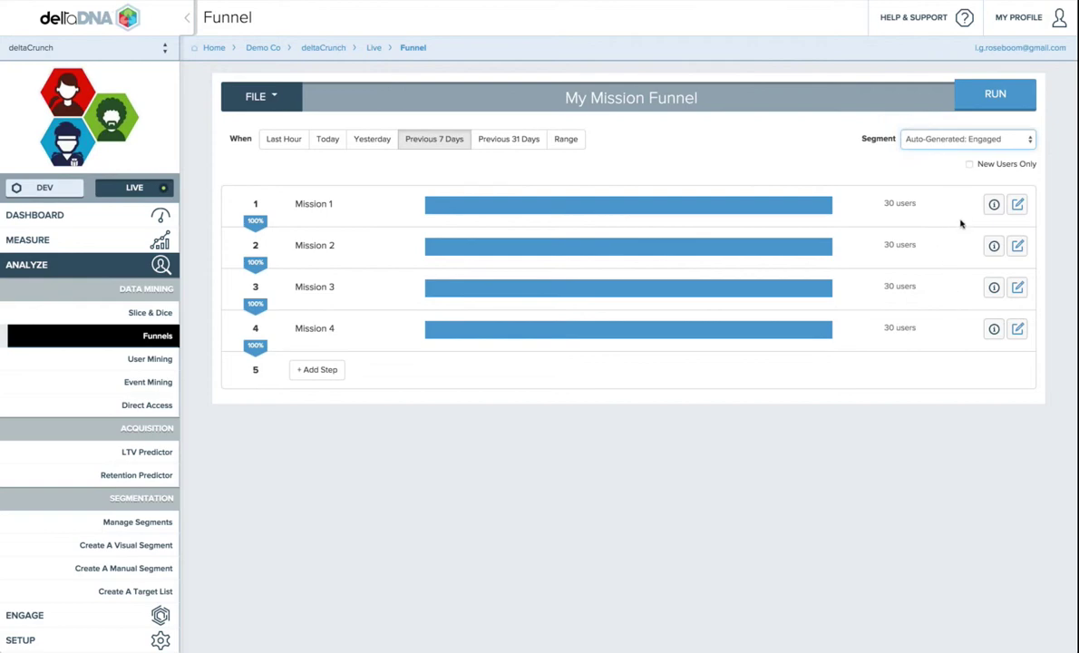
pyautogui.click(911, 124)
pyautogui.click(986, 106)
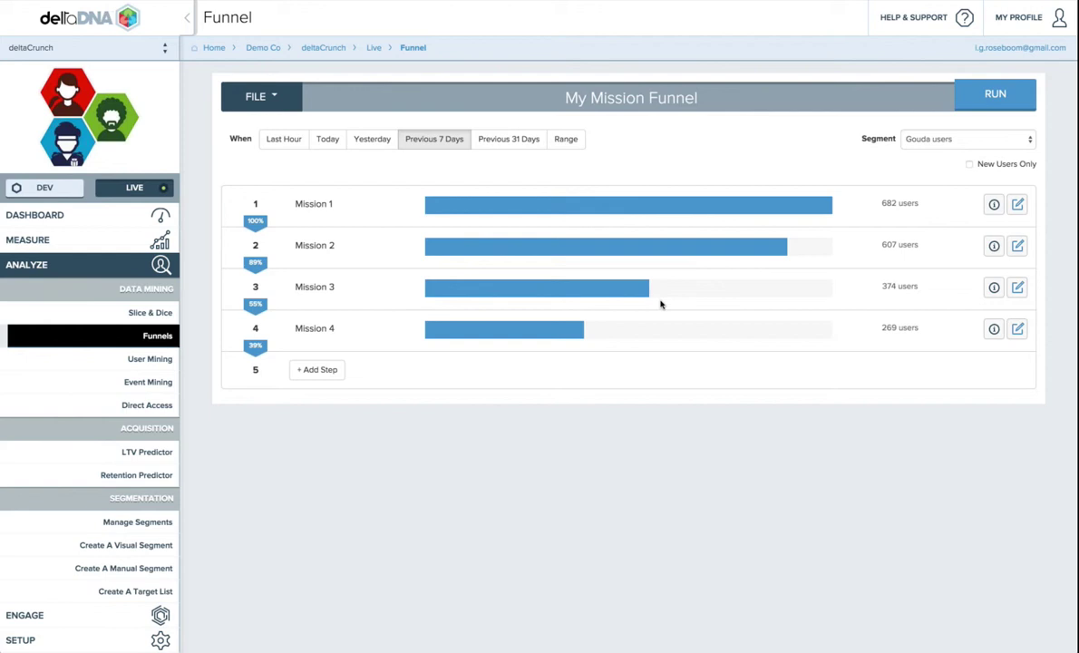
# Show participant details for the Mission 1, 2, 3 and 4 steps.
pyautogui.click(994, 204)
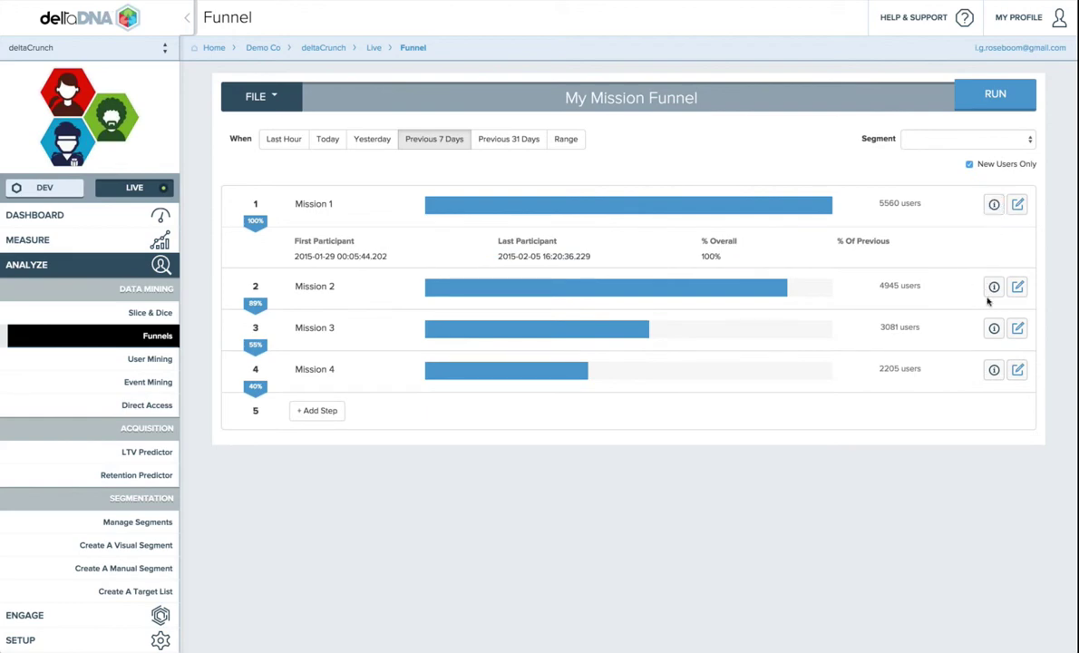
pyautogui.click(993, 286)
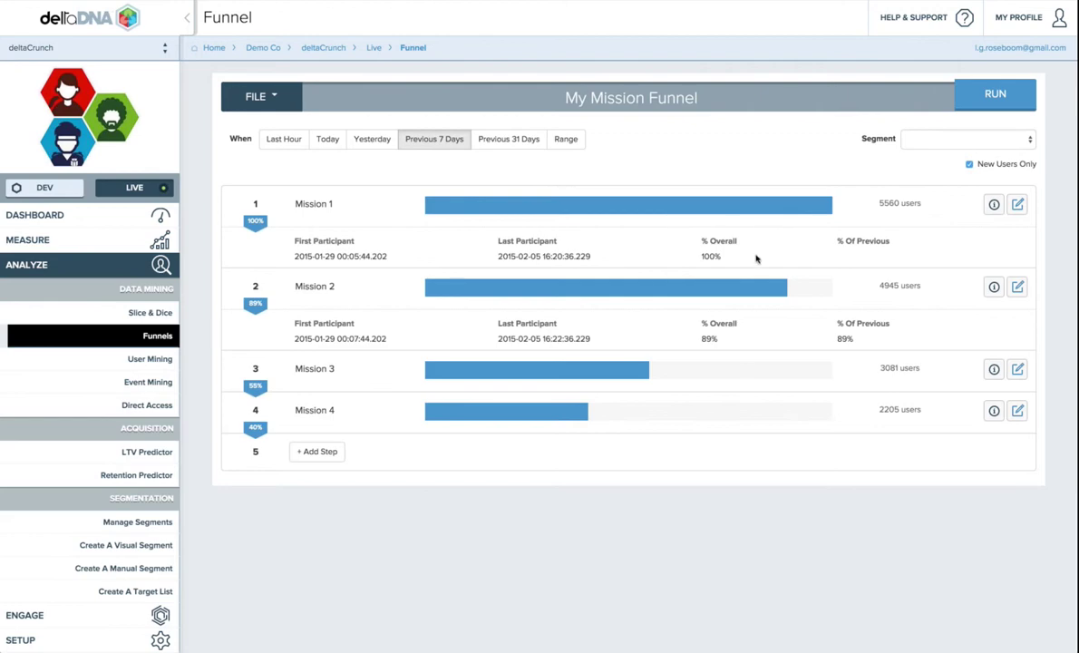
pyautogui.click(993, 369)
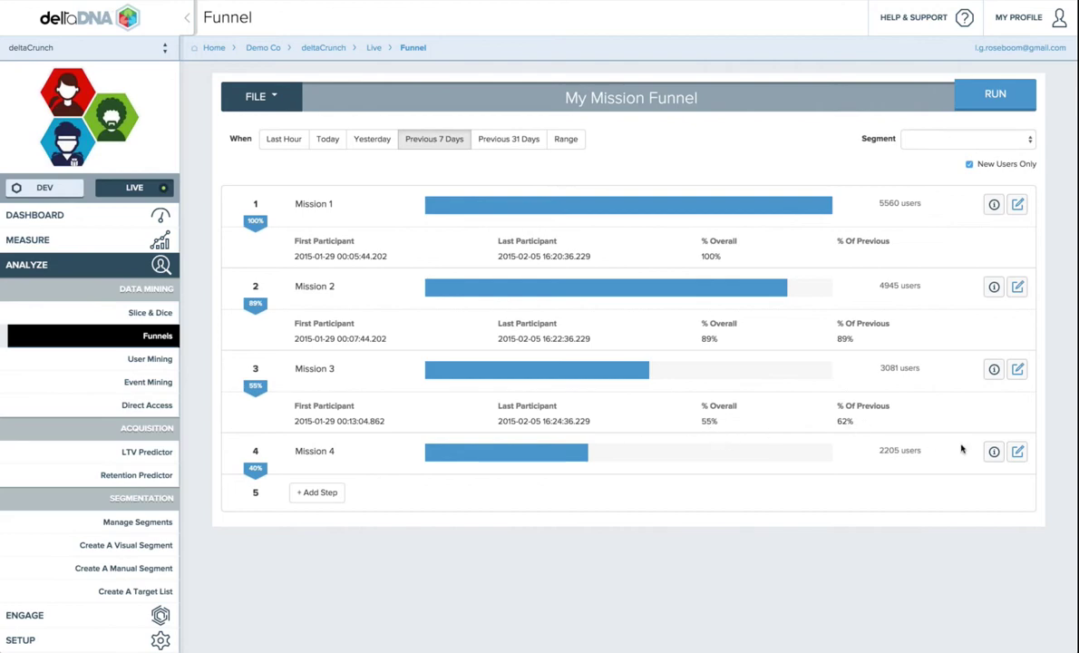
pyautogui.click(993, 451)
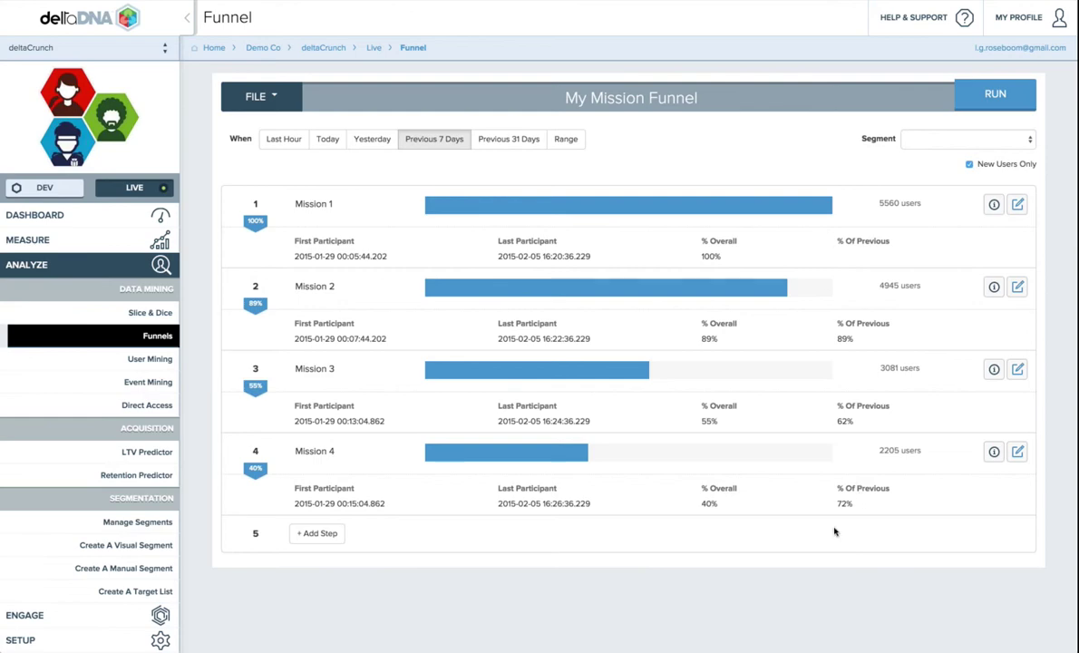
# Add a livesBalance Equal to 5 refinement to Mission 4 and rerun the funnel.
pyautogui.click(1017, 450)
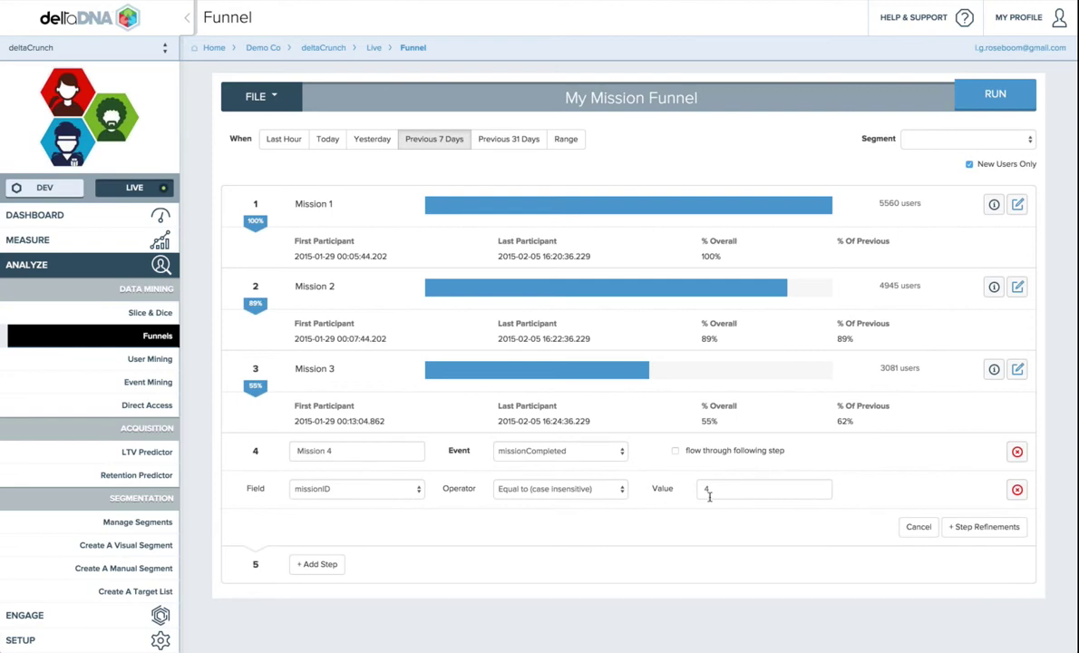
pyautogui.click(968, 532)
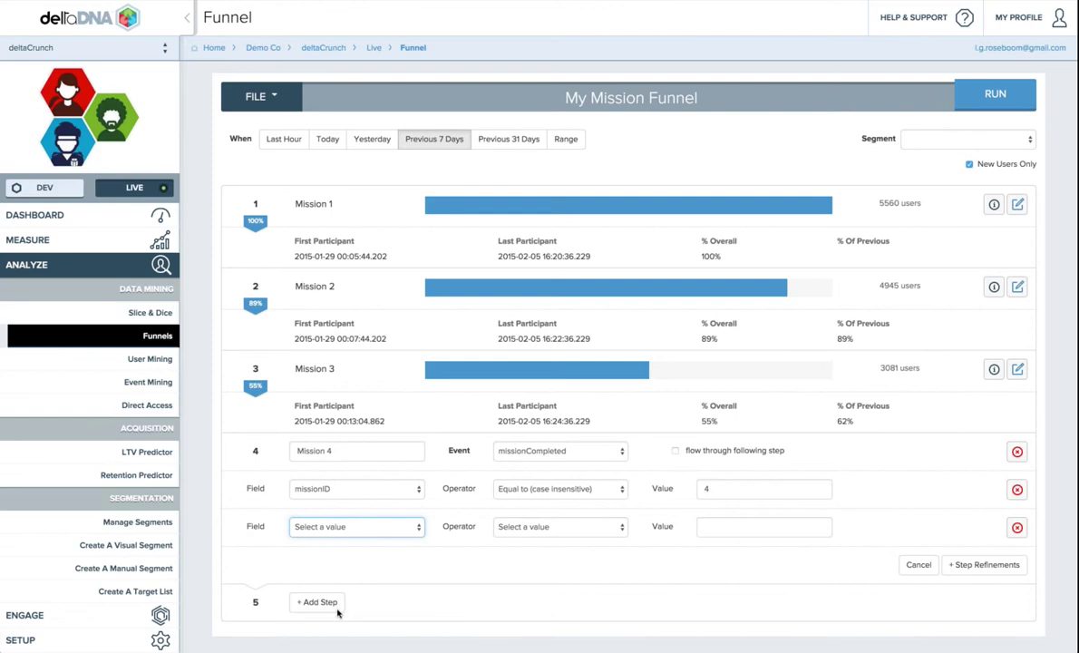
pyautogui.click(319, 555)
pyautogui.click(346, 518)
pyautogui.click(553, 527)
pyautogui.press('Down')
pyautogui.press('Return')
pyautogui.click(732, 532)
pyautogui.write('5')
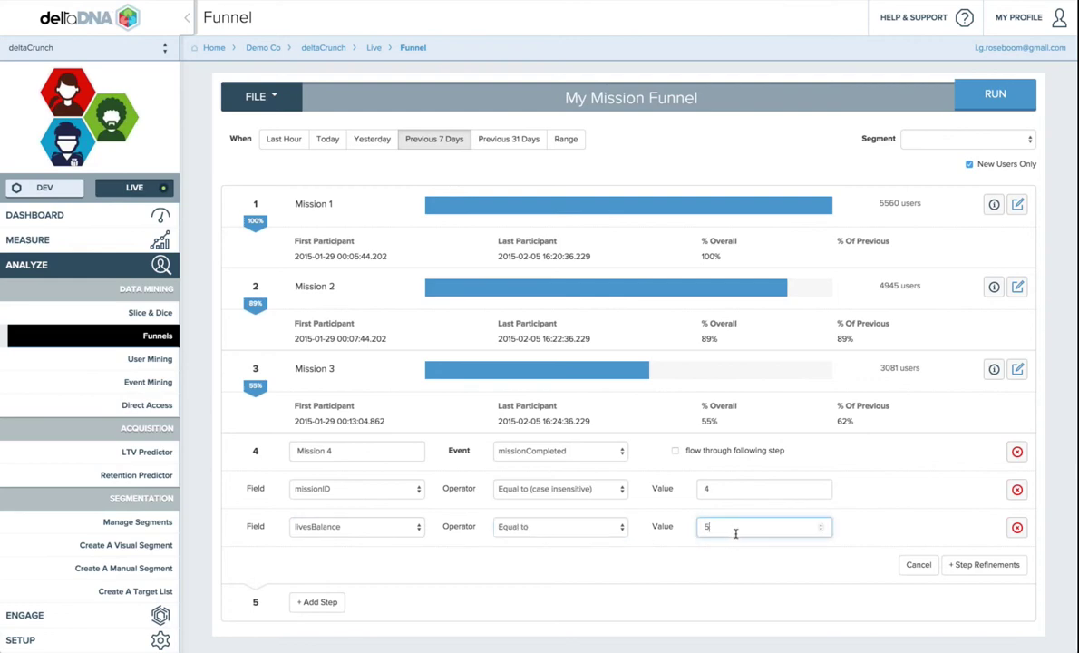
pyautogui.click(1009, 97)
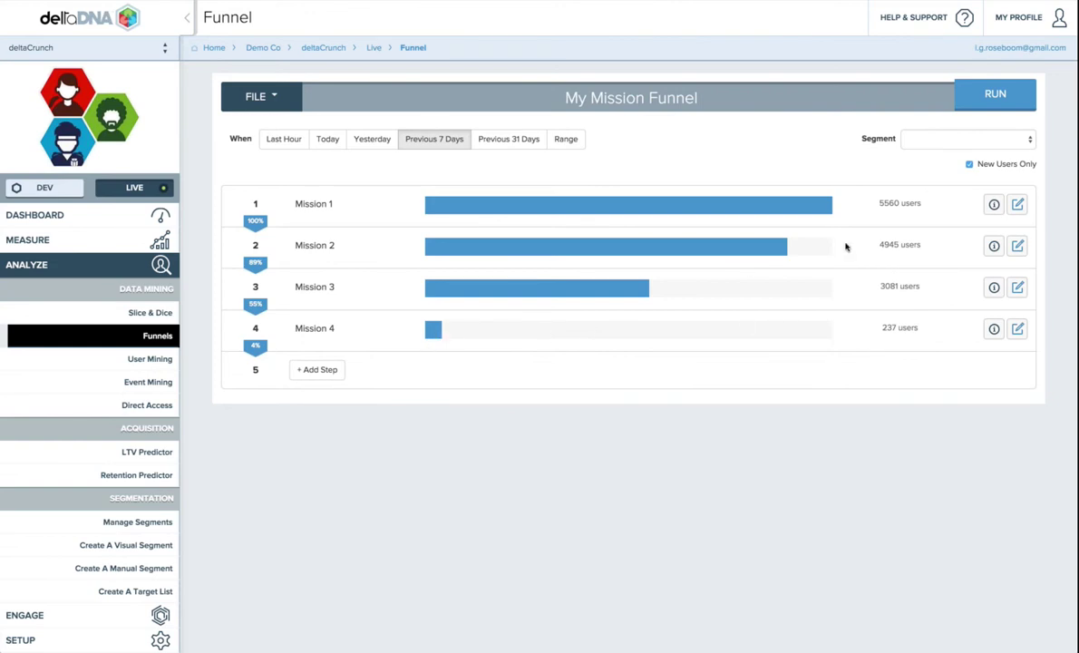
# Delete the livesBalance refinement from Mission 4 and rerun, restoring 2205 users.
pyautogui.click(1017, 328)
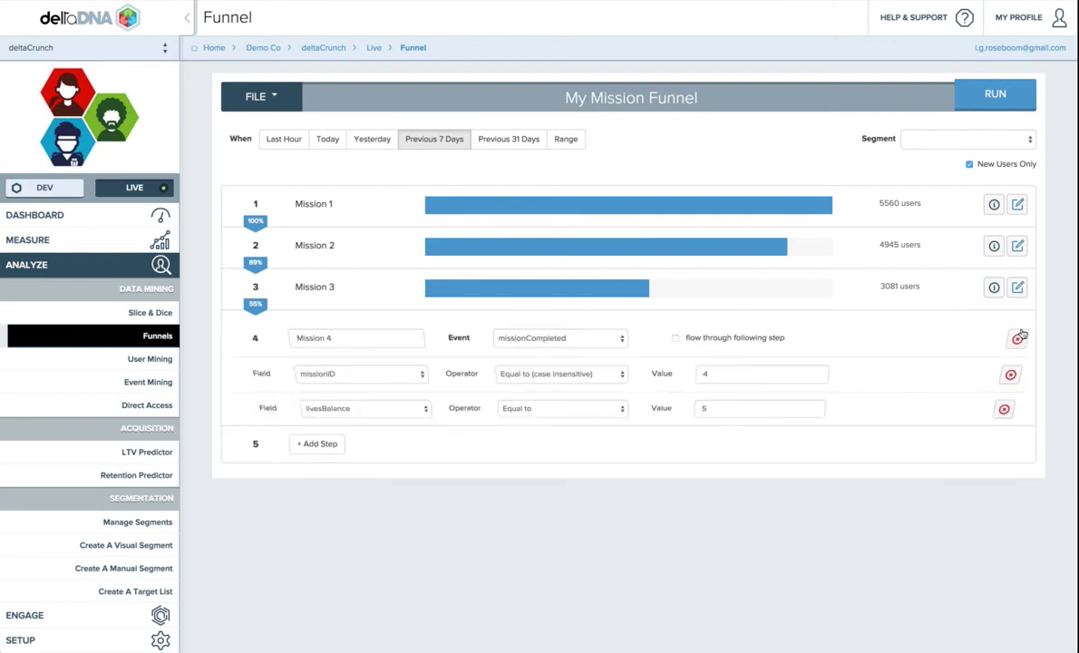
pyautogui.click(1017, 402)
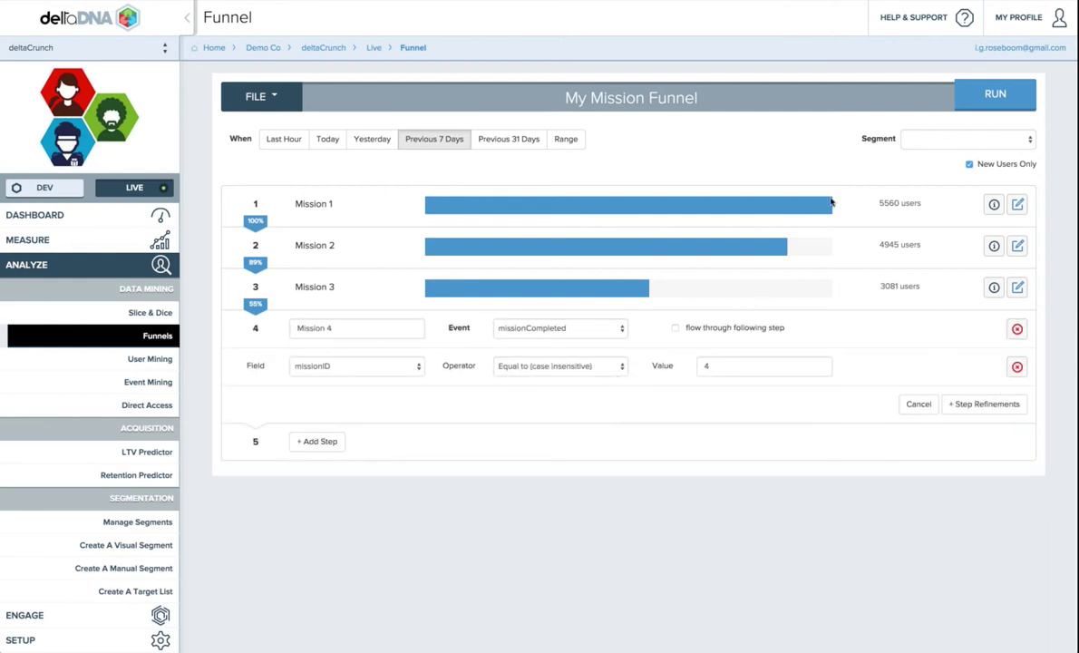
pyautogui.click(995, 93)
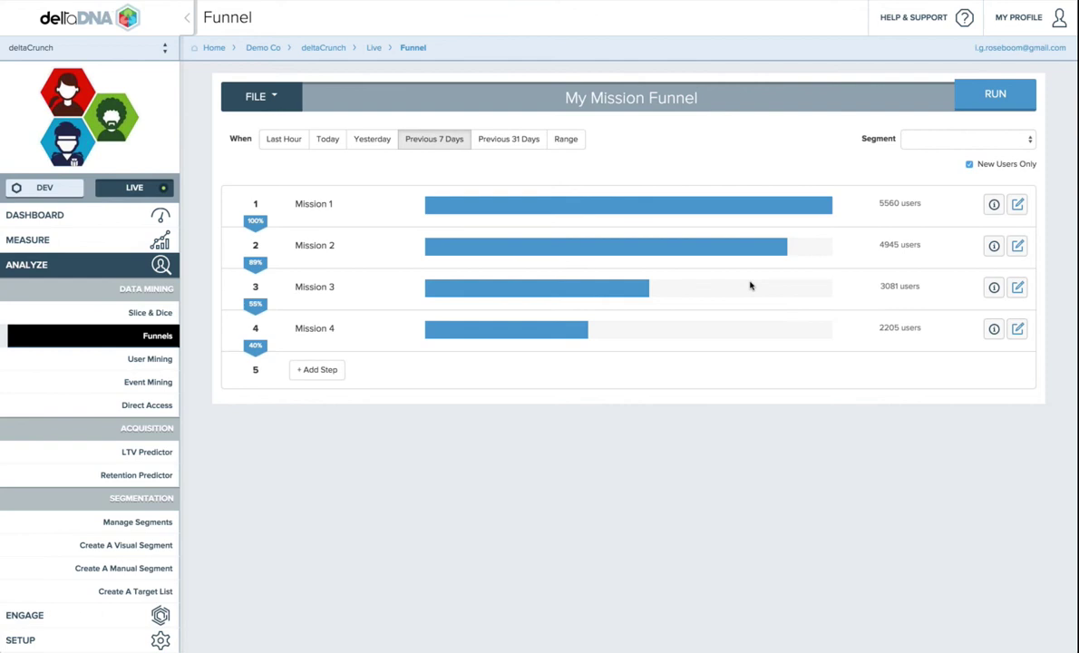
pyautogui.click(269, 97)
pyautogui.click(276, 103)
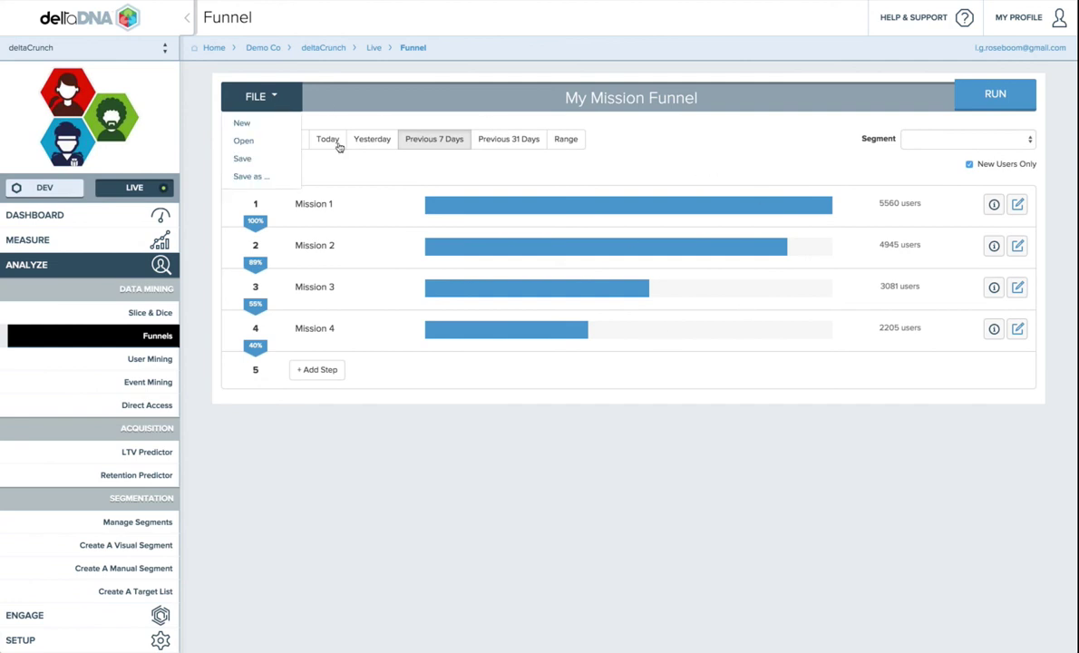
pyautogui.click(320, 171)
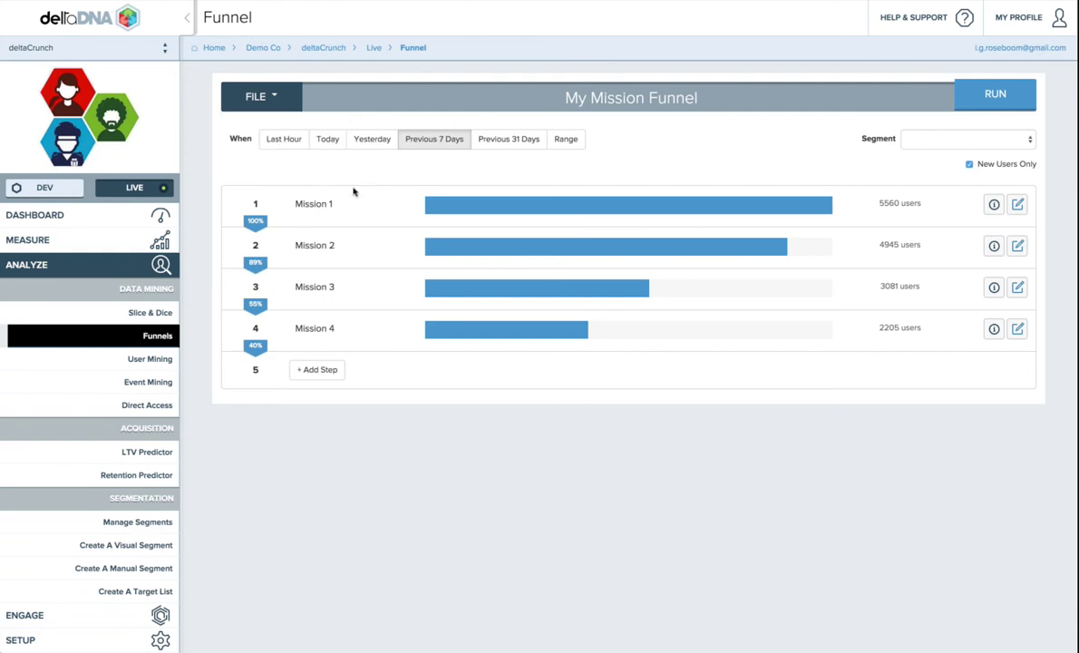